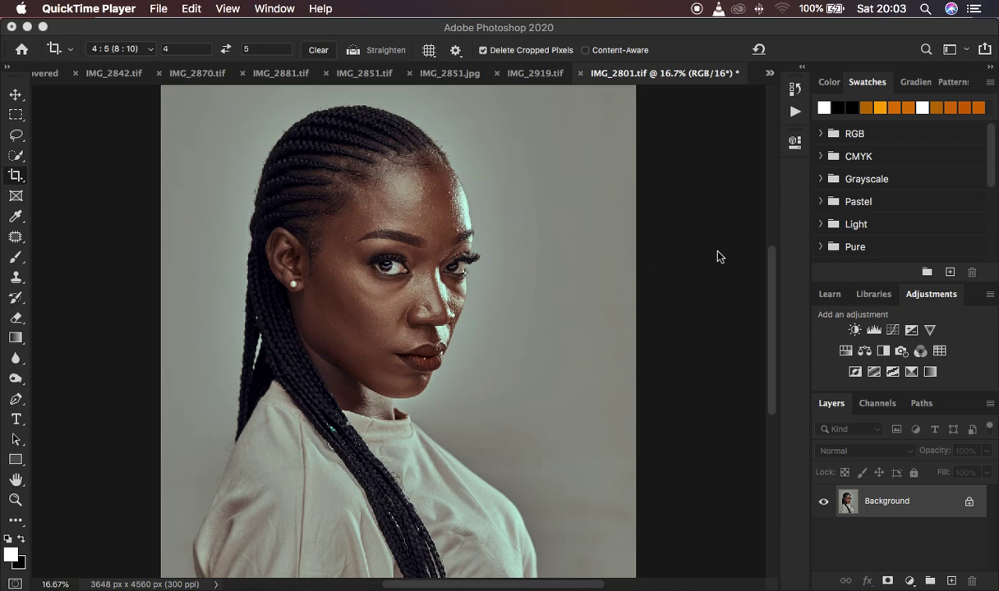
Duplicate the Background layer of IMG_2801.tif twice
left_click(686, 238)
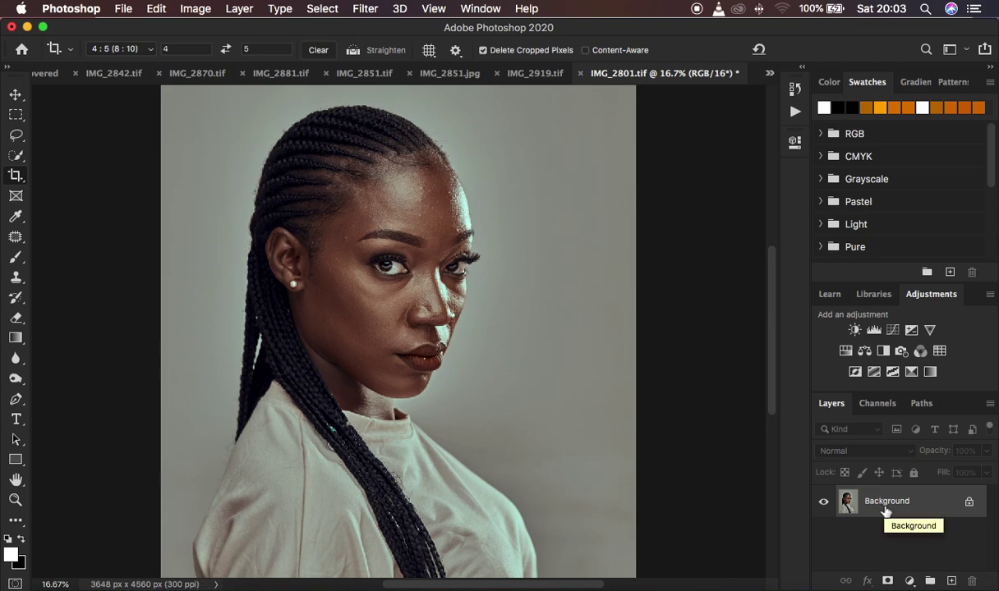
left_click_drag(885, 511, 896, 507)
key("super+j")
key("super+j")
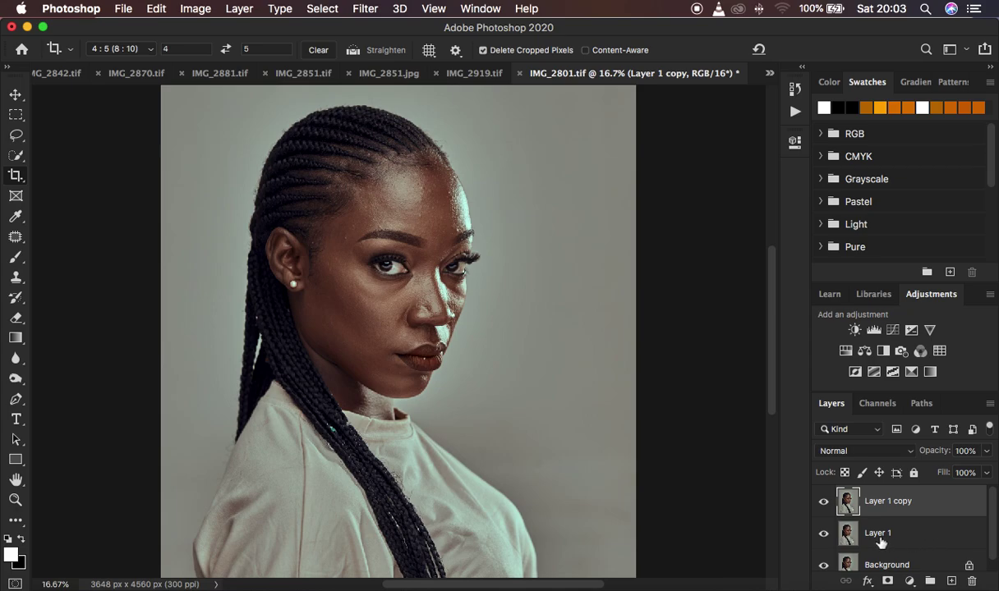
Rename the lower duplicate layer LOW and the upper duplicate layer HIGH
double_click(878, 534)
type("LOW")
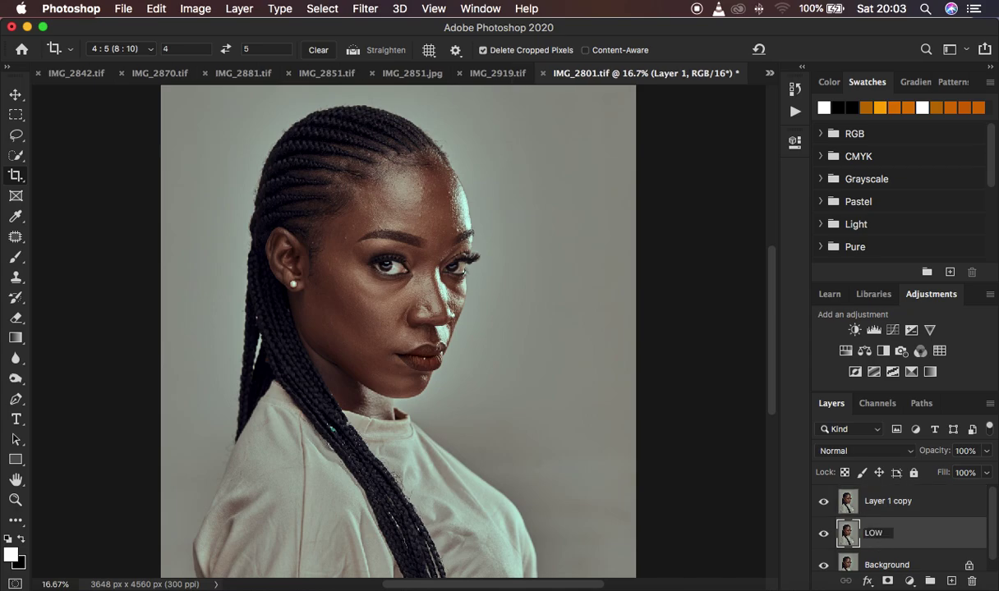
key("Return")
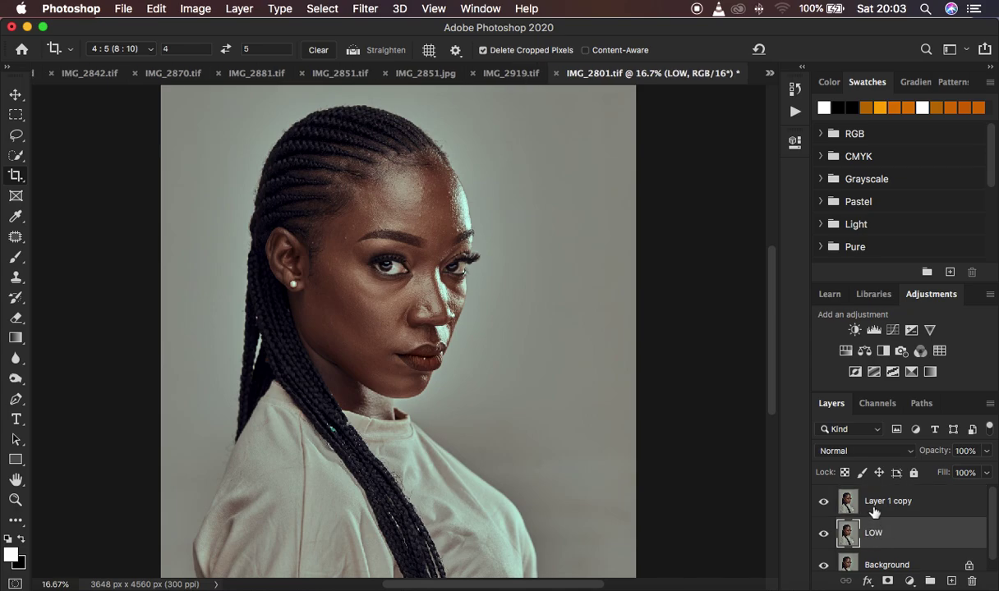
double_click(874, 501)
type("HIGH")
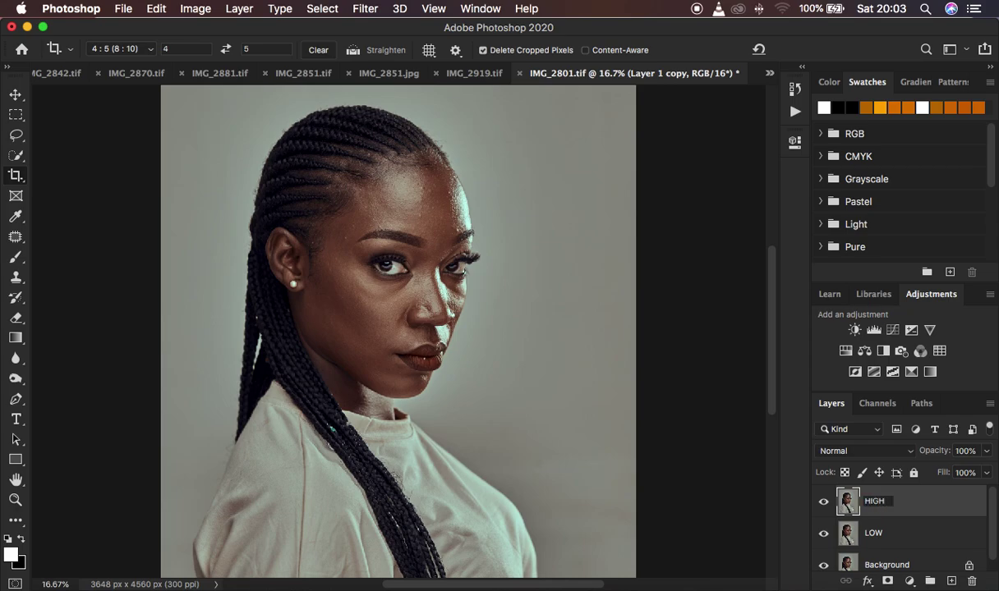
key("Return")
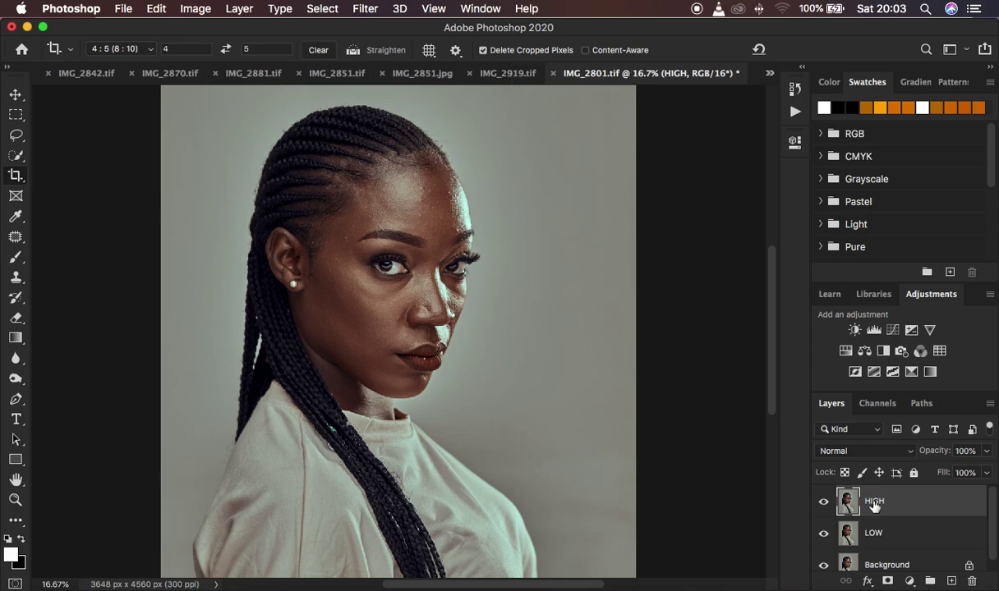
Hide the HIGH layer and start a Gaussian Blur on the LOW layer
left_click(823, 501)
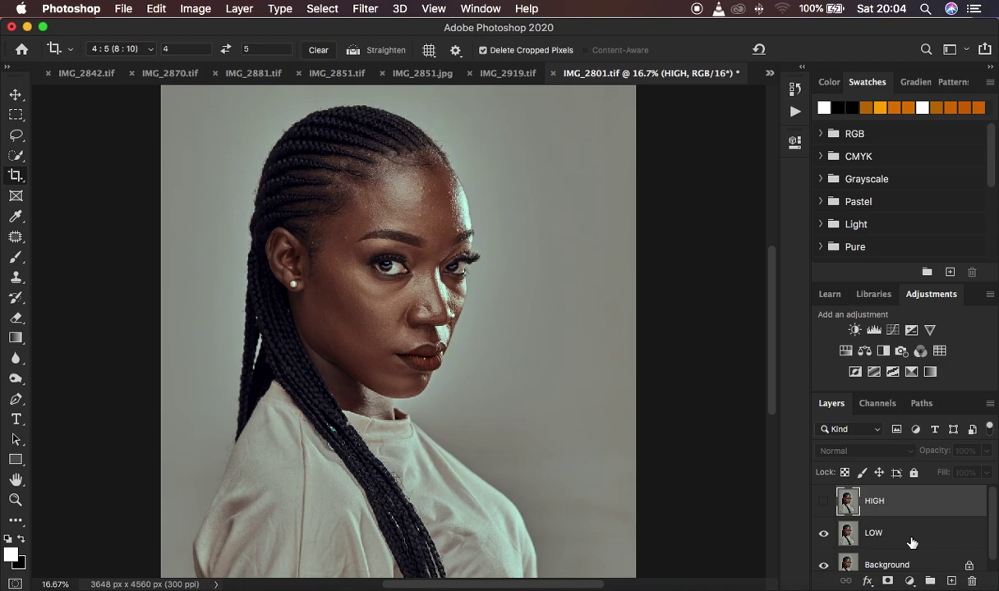
left_click(889, 538)
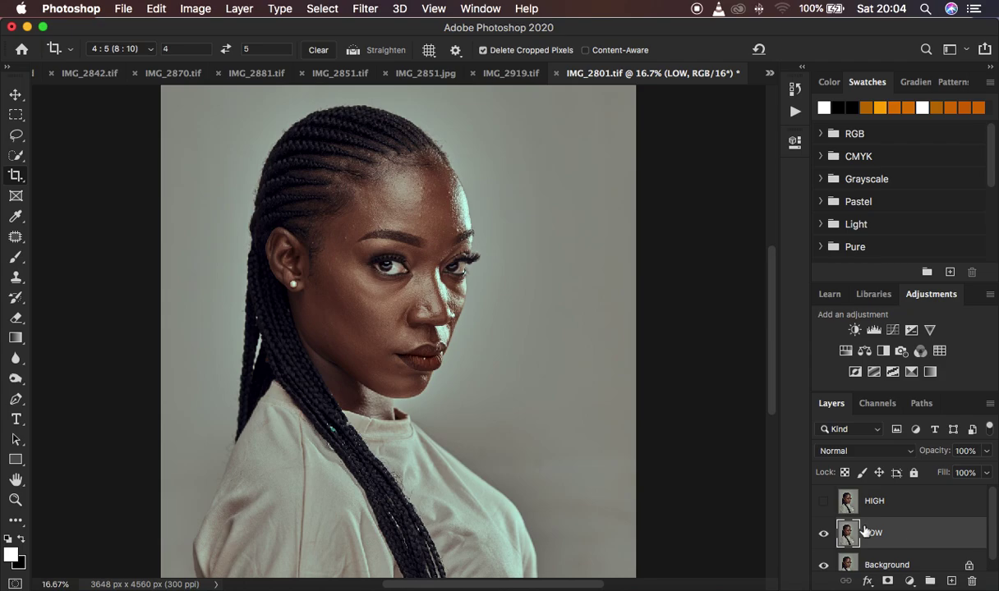
left_click(366, 10)
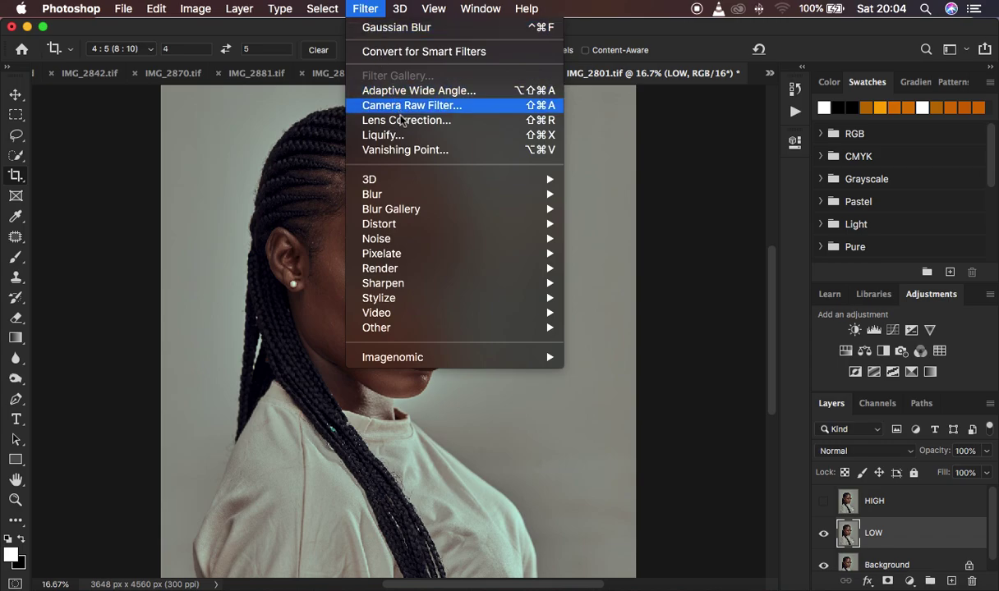
mouse_move(454, 195)
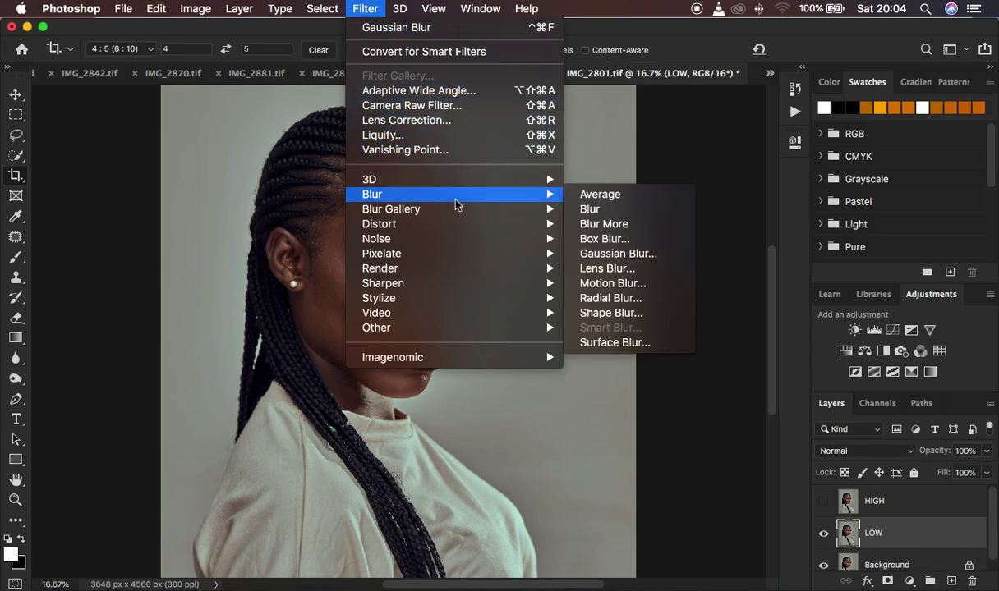
left_click(635, 254)
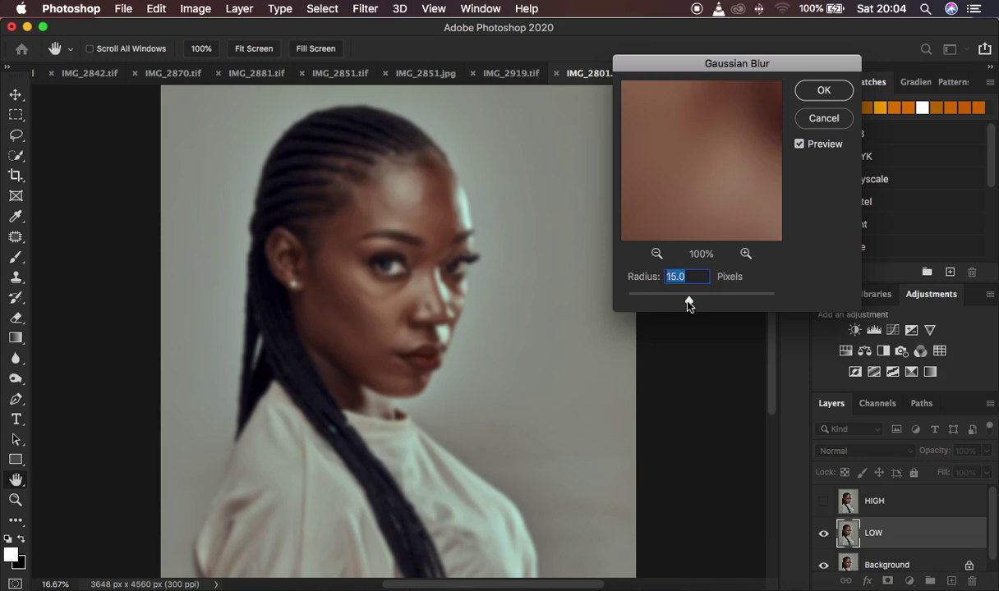
Lower the blur radius to 0.1 pixels and examine the skin texture on the cheek, eye area and forehead in the preview
left_click_drag(692, 306, 591, 286)
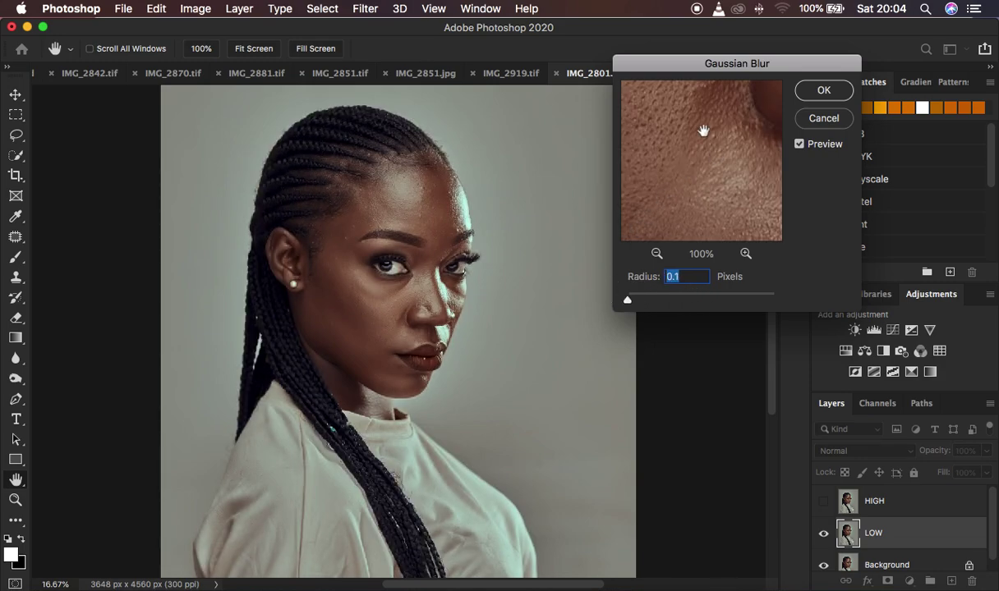
left_click_drag(704, 131, 698, 197)
left_click(656, 254)
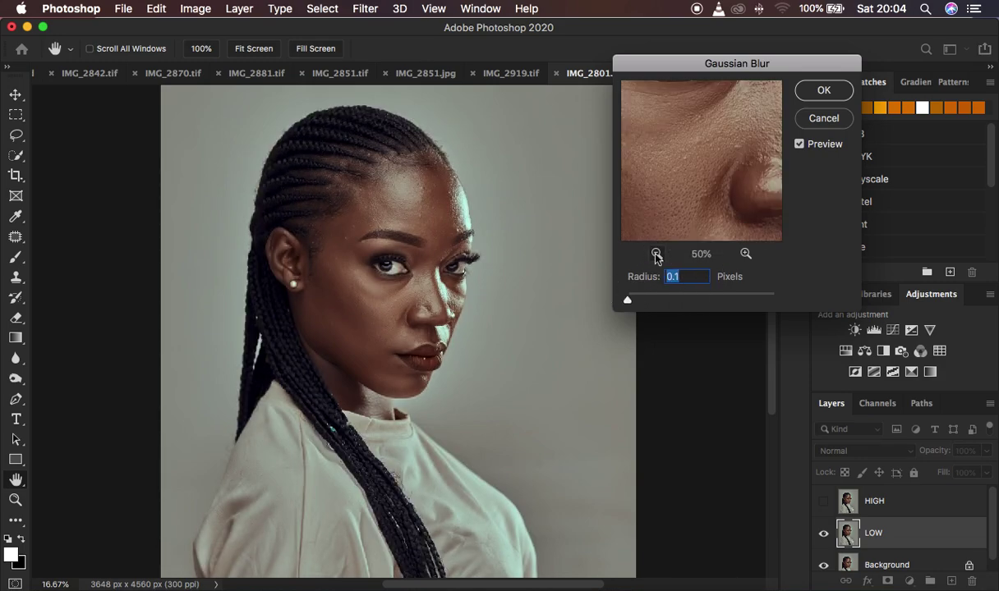
left_click(656, 254)
left_click_drag(708, 134, 697, 232)
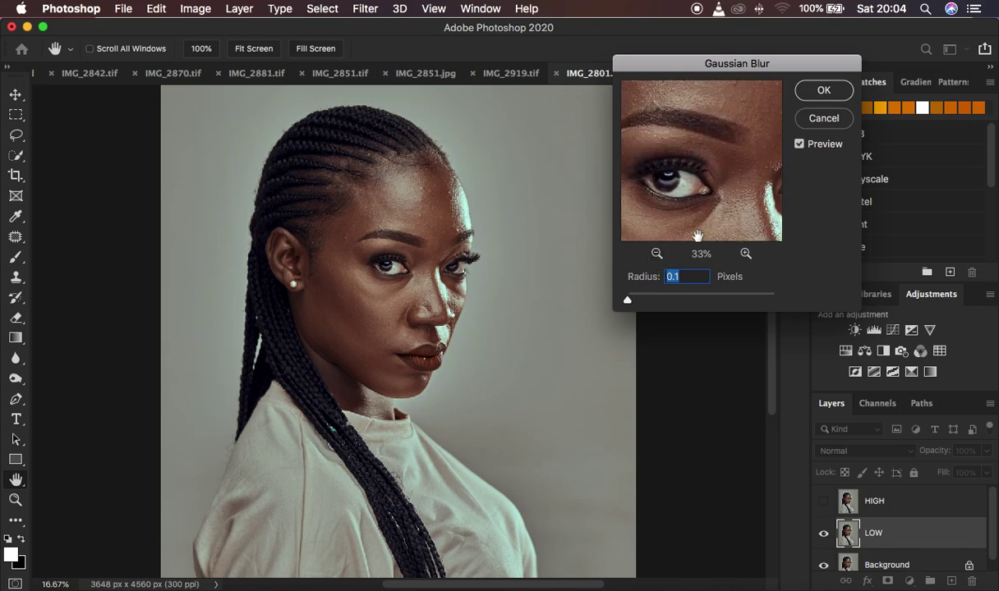
left_click_drag(731, 133, 664, 201)
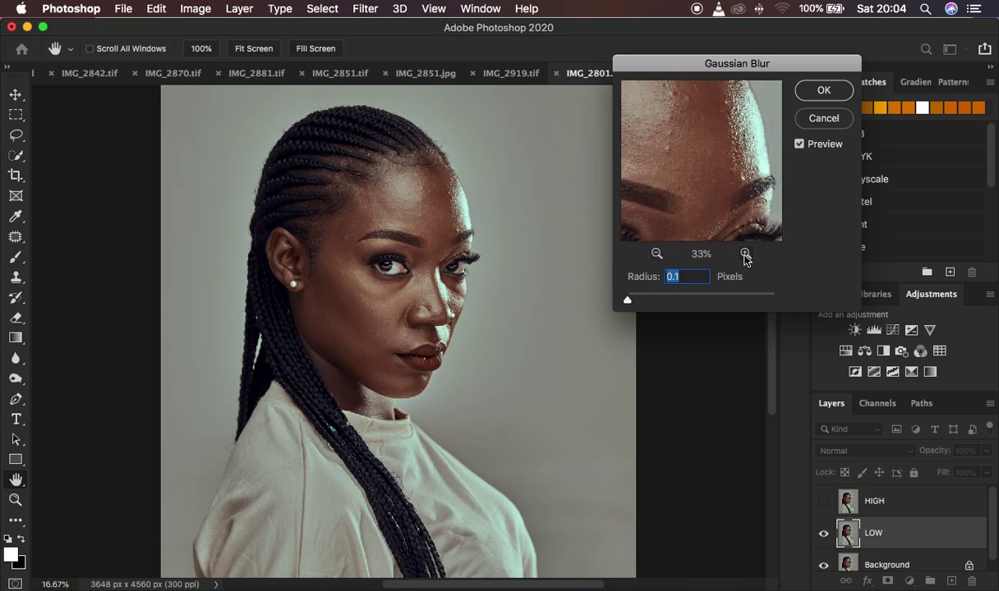
left_click(745, 254)
left_click_drag(686, 145, 723, 166)
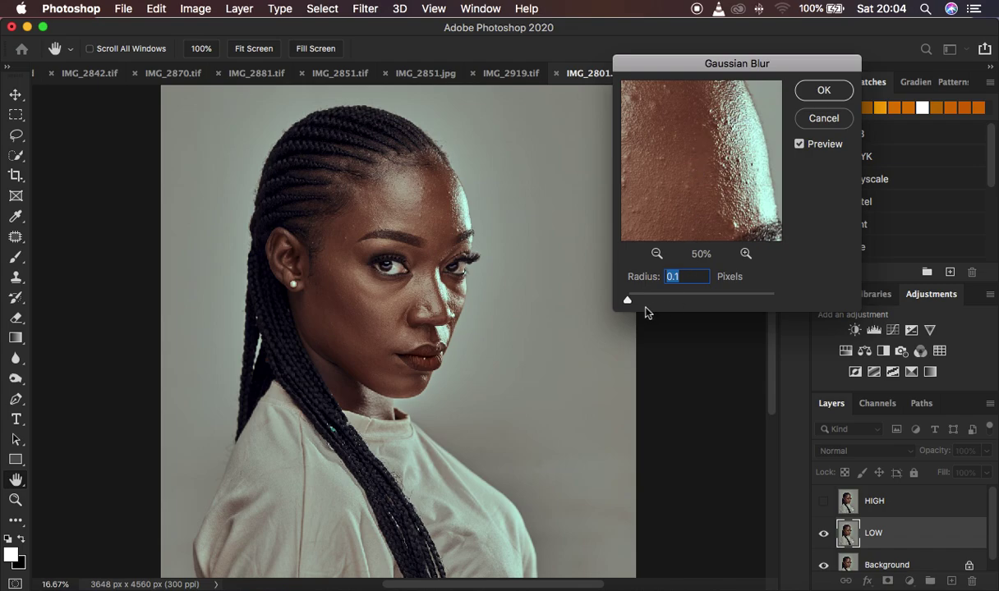
Apply the Gaussian Blur to the LOW layer with a radius of 7.0 pixels, comparing the forehead skin with the unblurred preview
left_click_drag(626, 300, 653, 301)
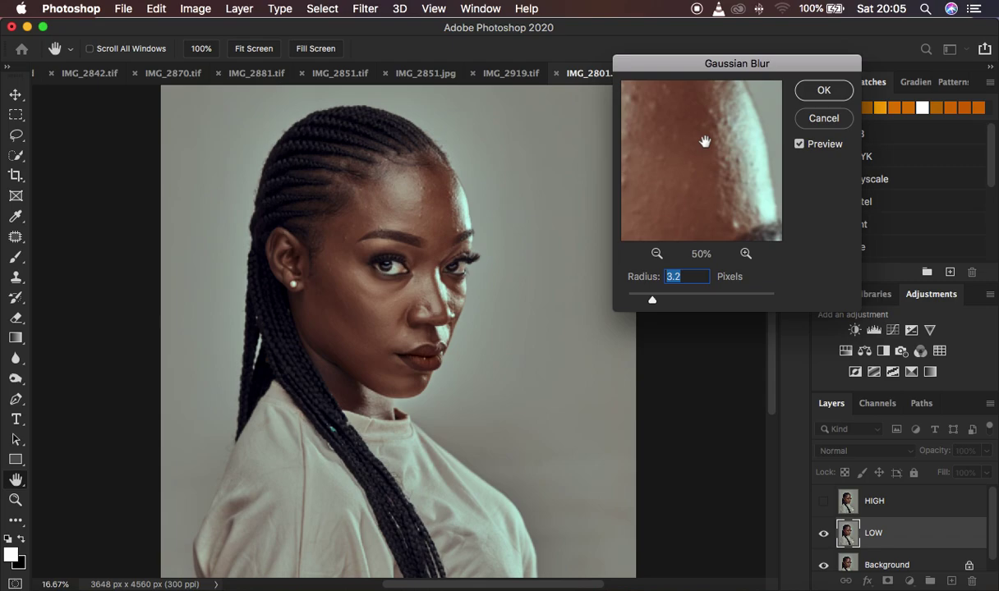
left_click_drag(652, 300, 675, 299)
left_click(723, 163)
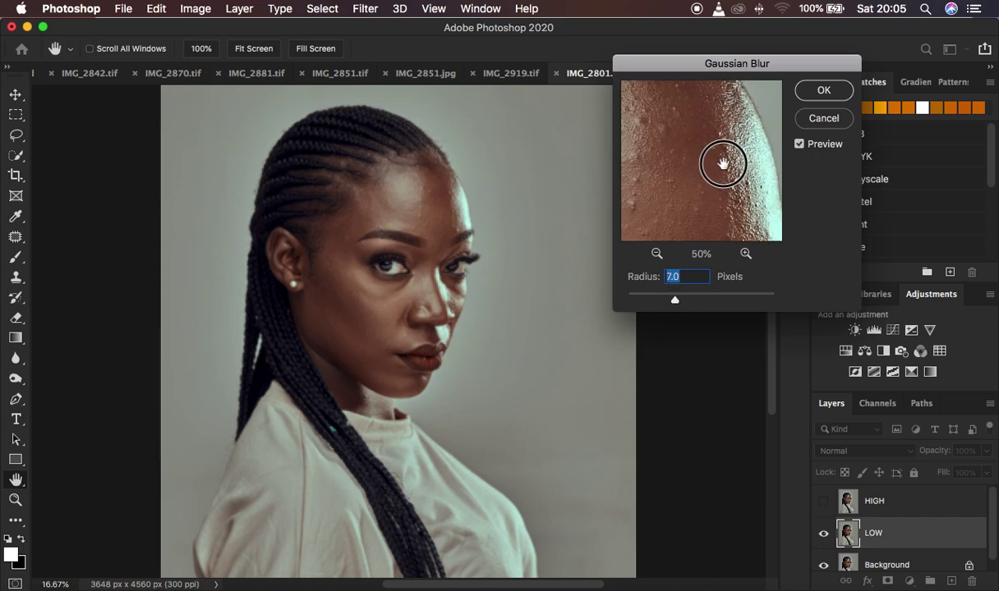
left_click_drag(720, 174, 715, 118)
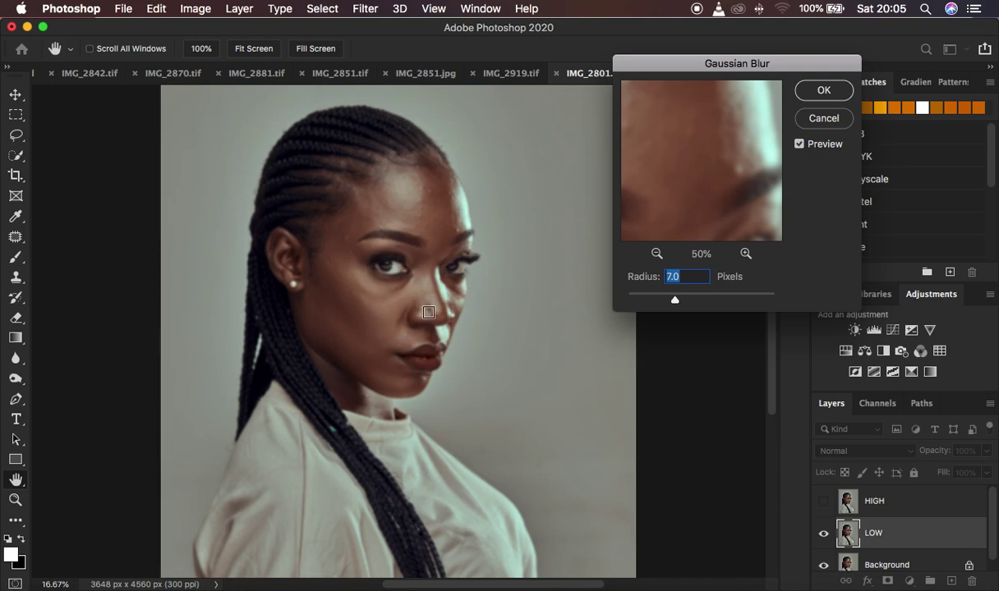
left_click(690, 121)
left_click(823, 90)
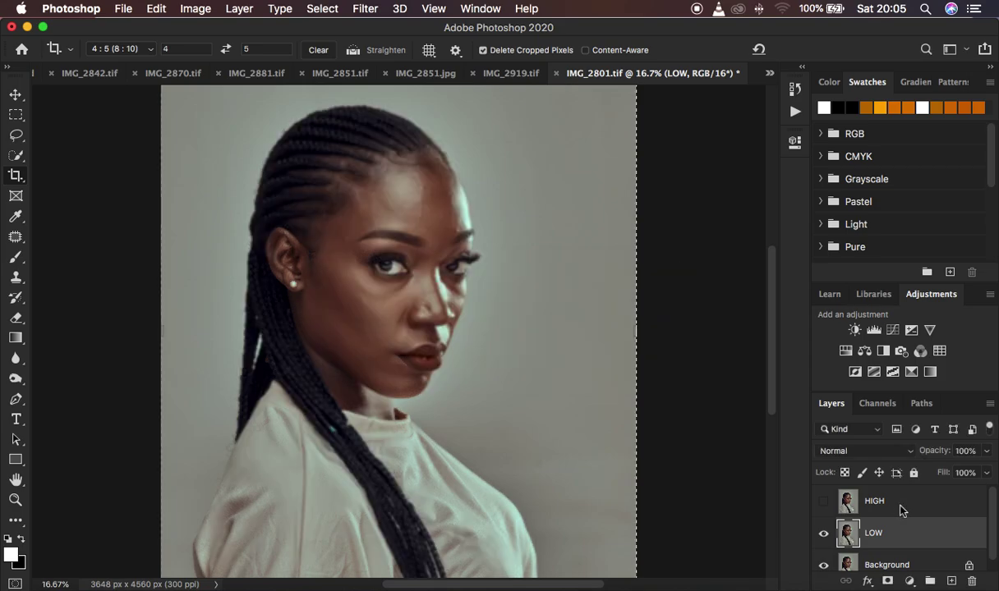
Show and select the HIGH layer, and start Apply Image with LOW as the source layer
left_click(900, 508)
left_click(824, 502)
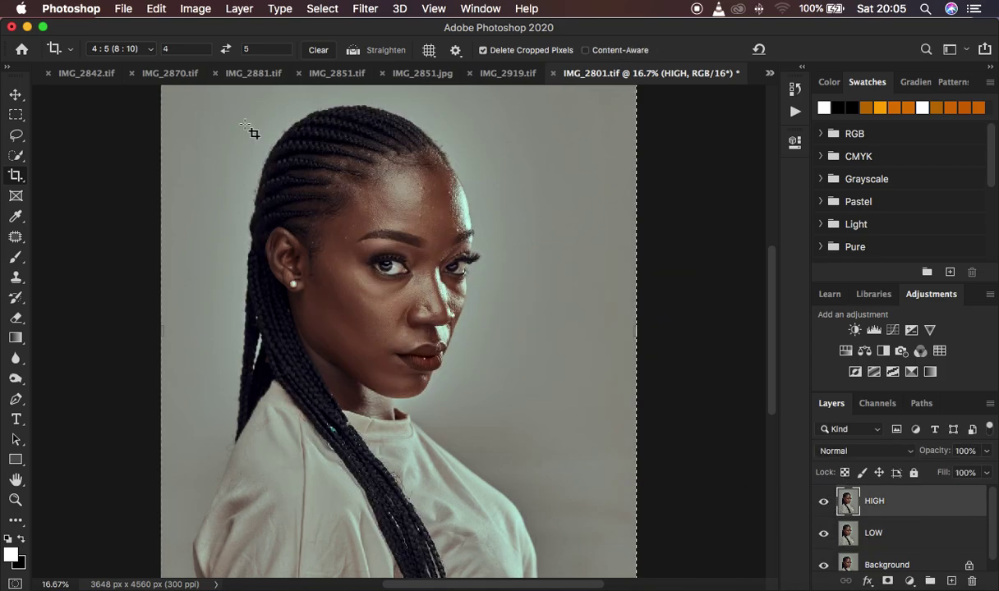
left_click(190, 8)
left_click(225, 242)
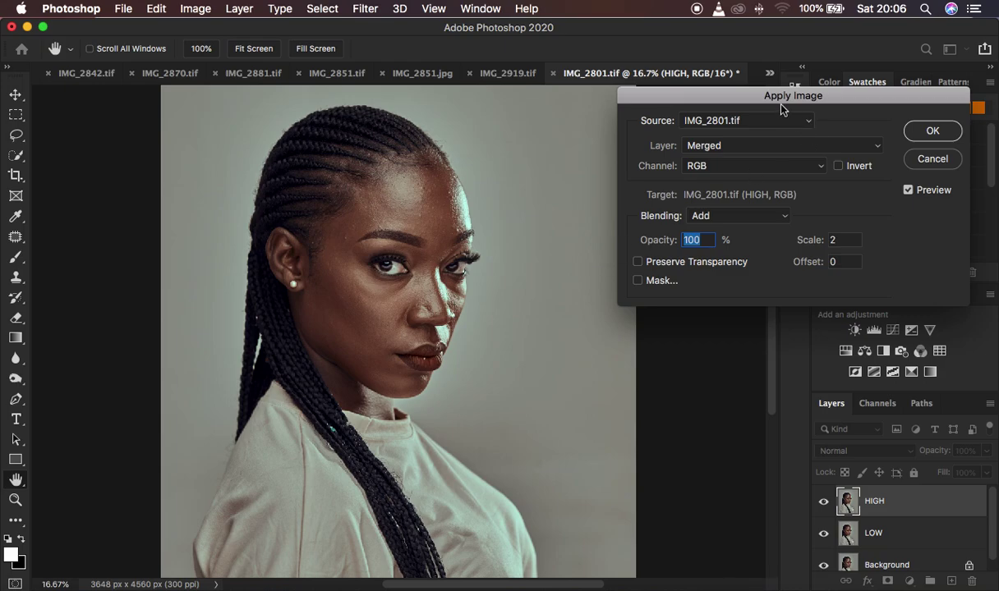
left_click_drag(778, 100, 779, 137)
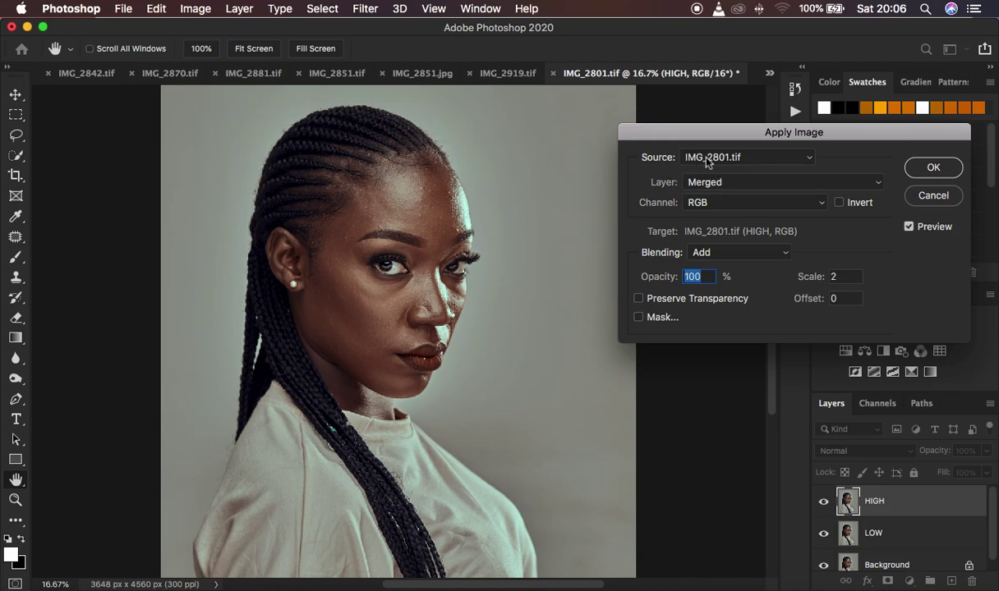
left_click(728, 183)
left_click(731, 217)
Try Subtract blending in Apply Image with scale 2 and offset 128
left_click(713, 253)
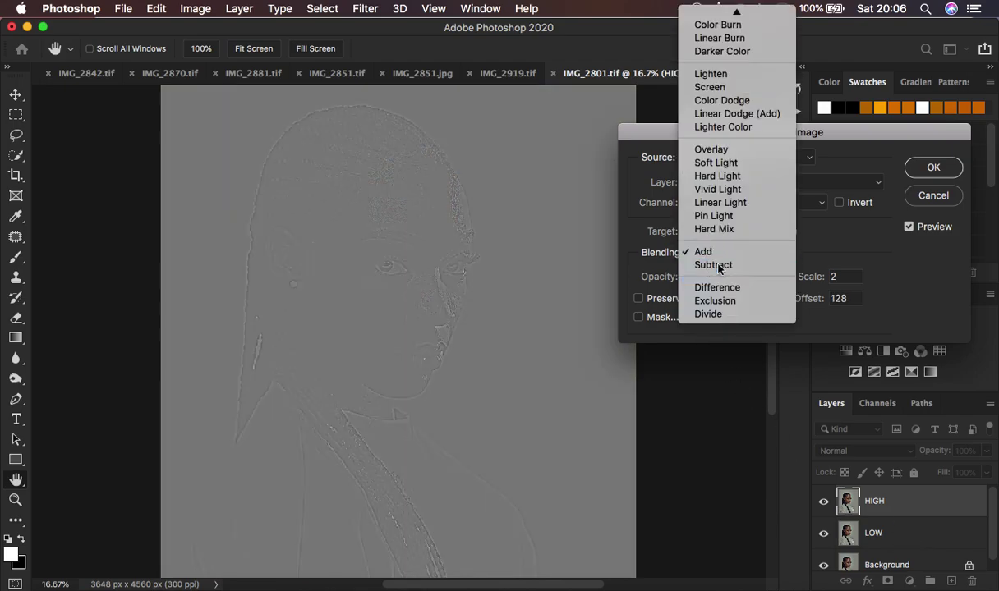
left_click(711, 266)
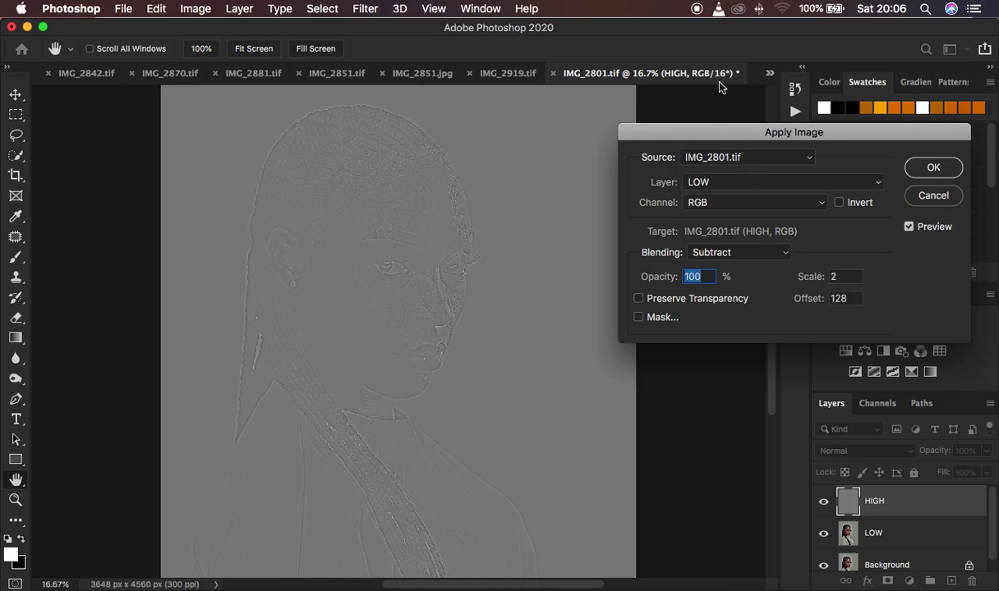
Apply the inverted LOW layer to HIGH using Add blending at 100% opacity, scale 2 and offset 0
left_click(722, 255)
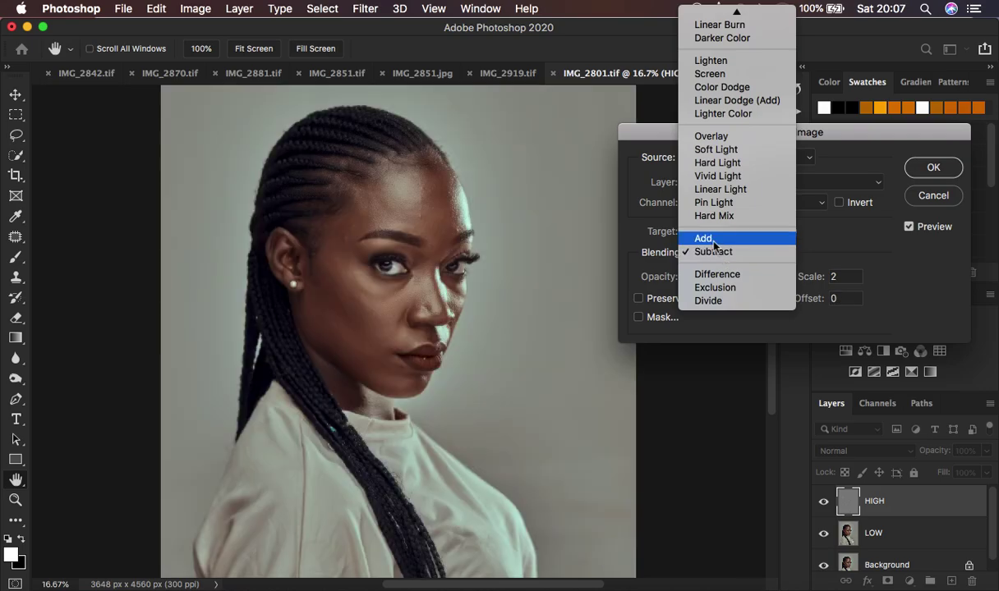
left_click(706, 238)
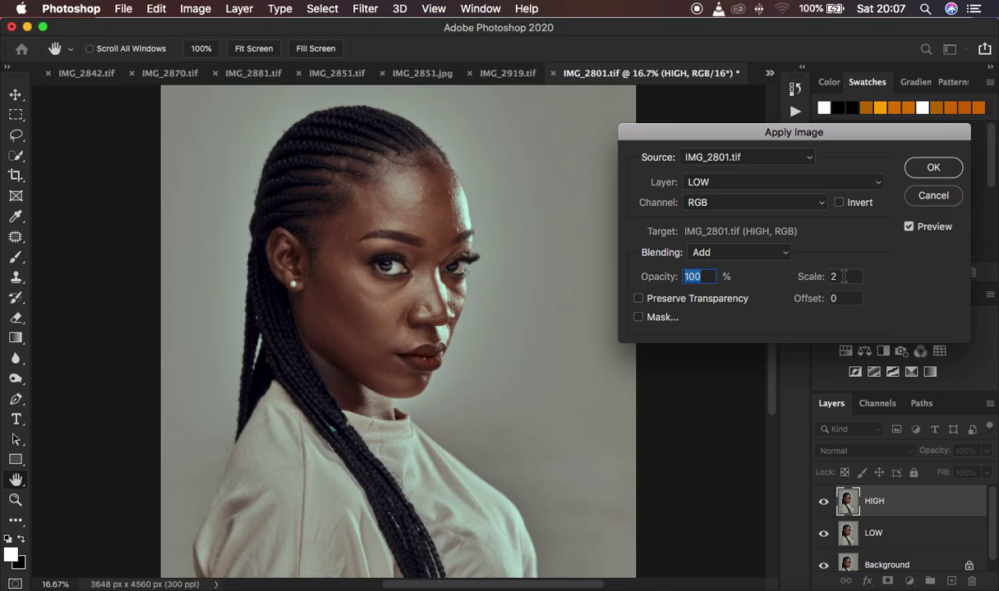
left_click(838, 203)
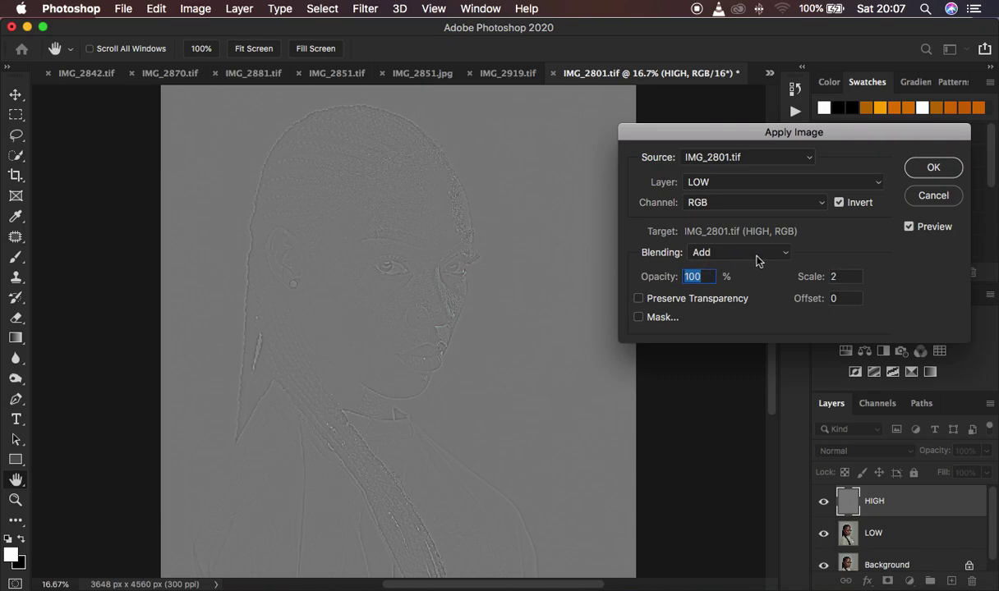
left_click(931, 167)
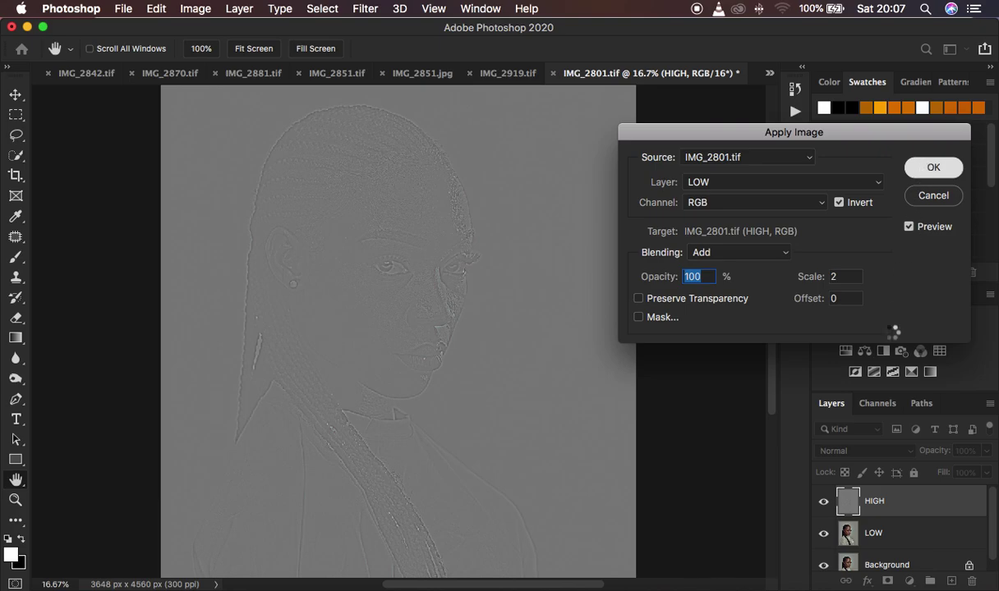
Set the HIGH layer's blend mode to Linear Light and switch to the Lasso tool
left_click(862, 452)
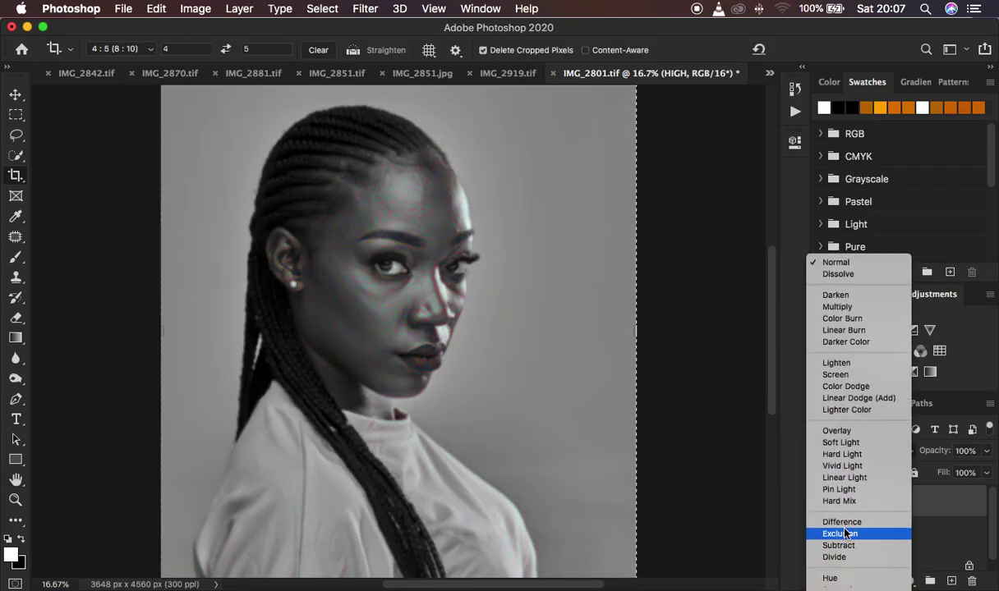
left_click(845, 478)
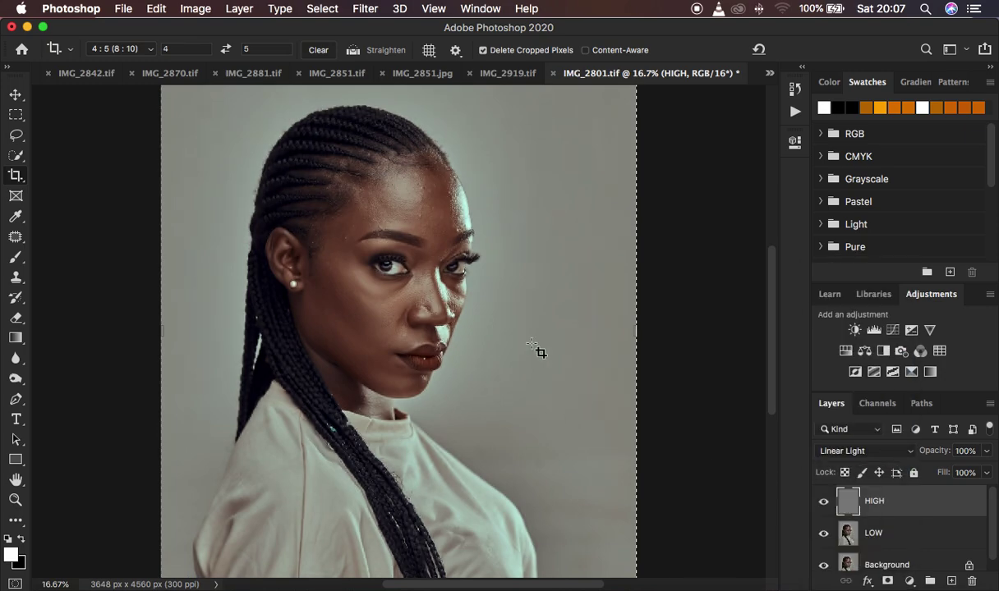
left_click(16, 136)
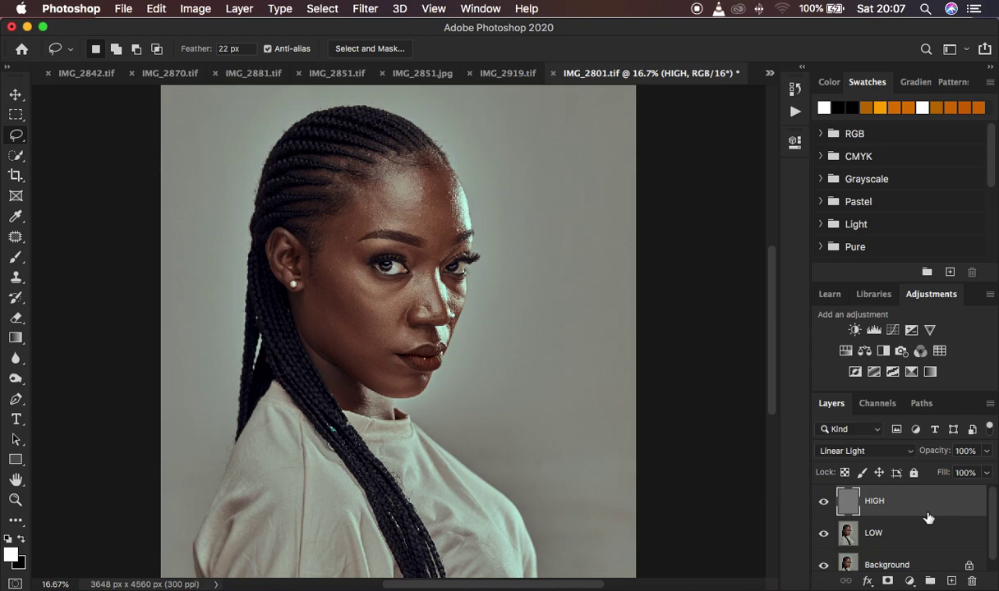
Group the HIGH and LOW layers, name the group "freq sep" and expand it
left_click(938, 534, "shift")
left_click_drag(930, 508, 930, 581)
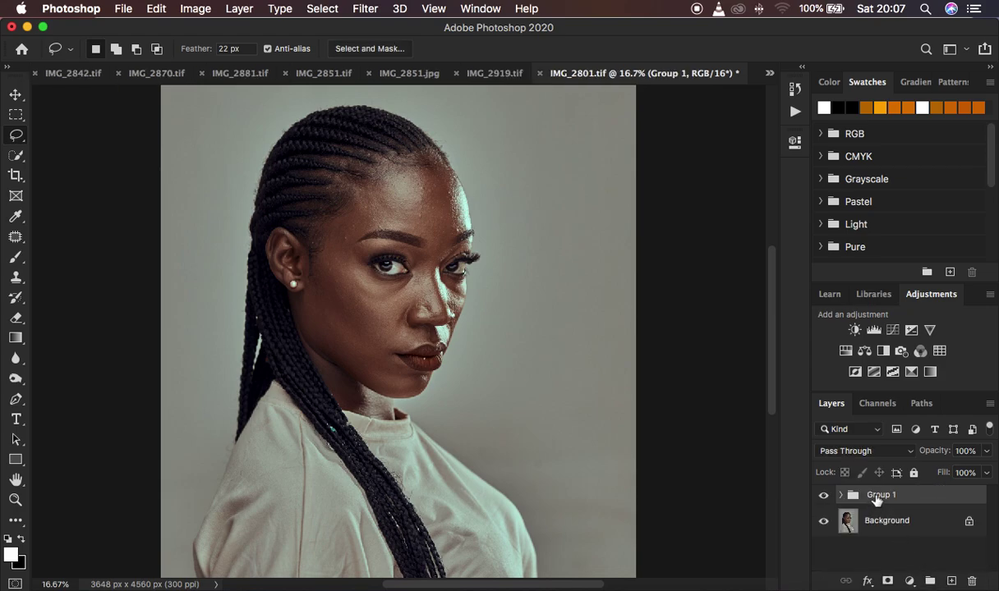
double_click(877, 495)
type("freq sep")
key("Return")
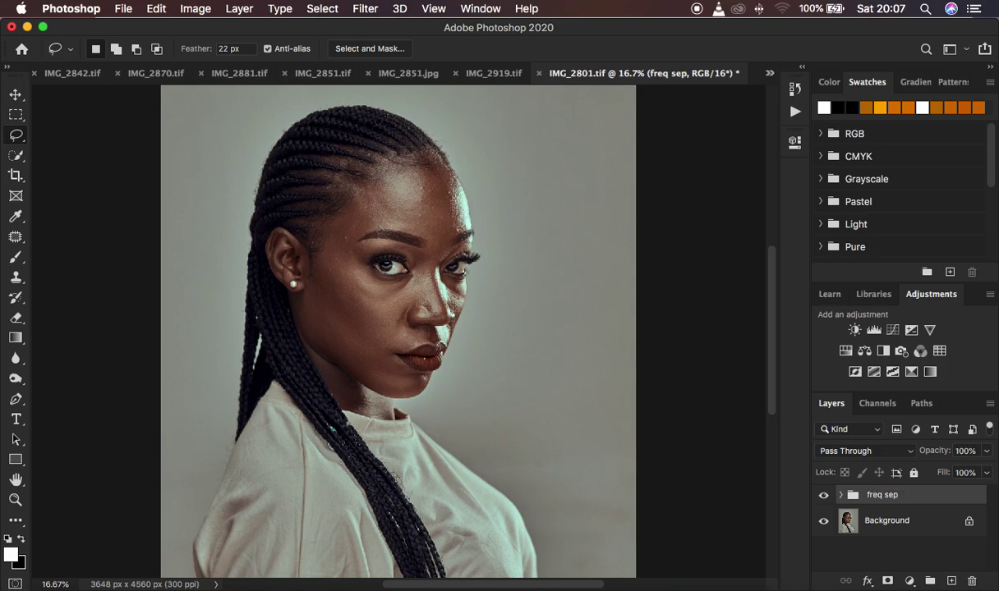
left_click(842, 495)
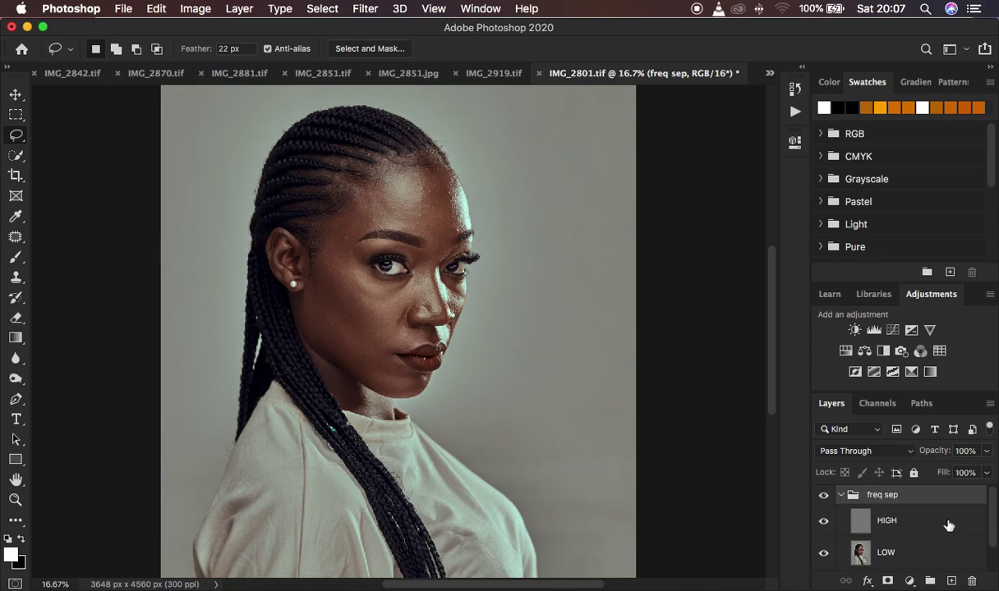
Select the LOW layer and activate the Mixer Brush tool
scroll(949, 526, "down", 1)
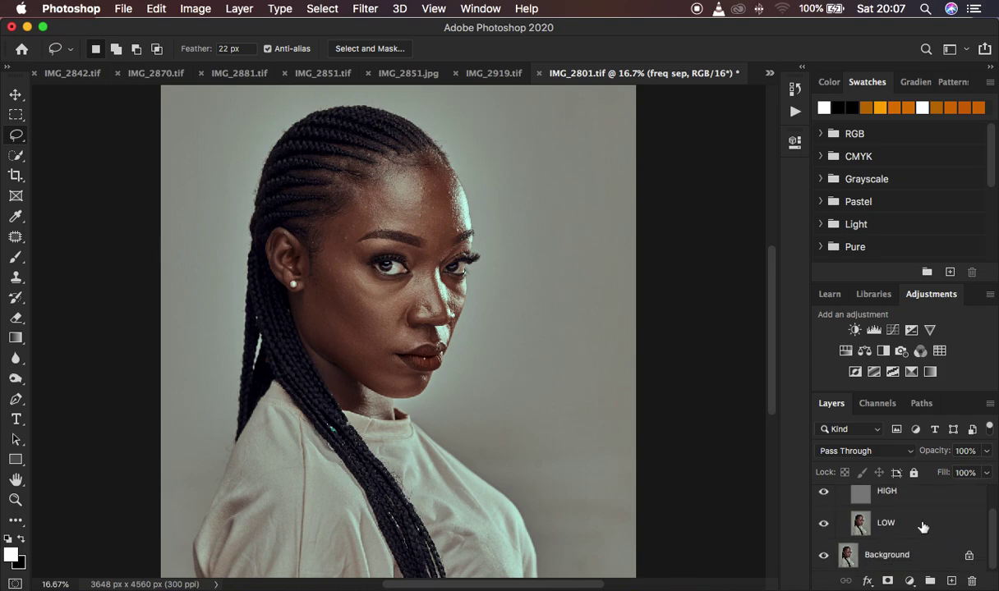
left_click(908, 526)
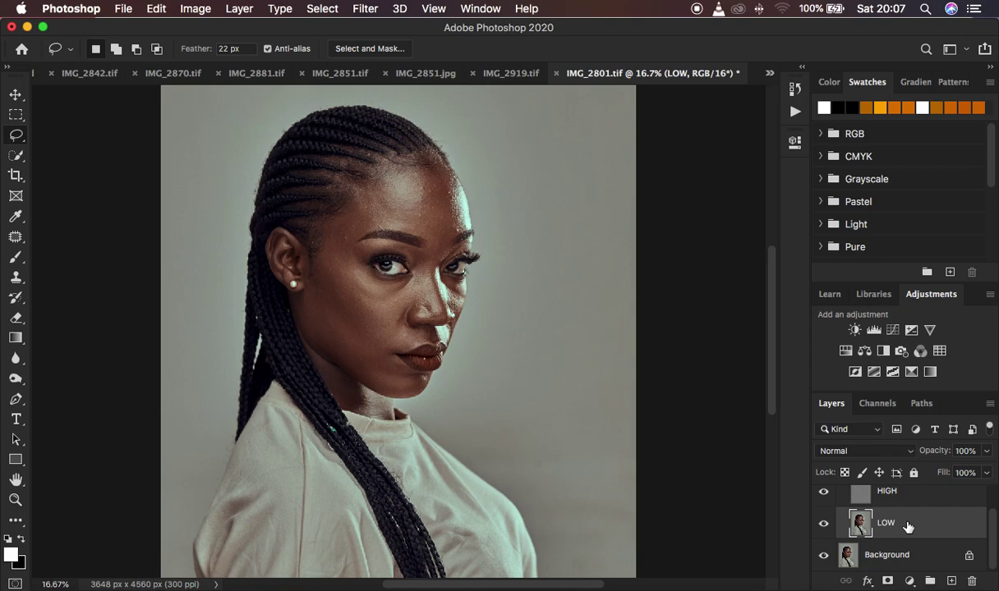
left_click(16, 261)
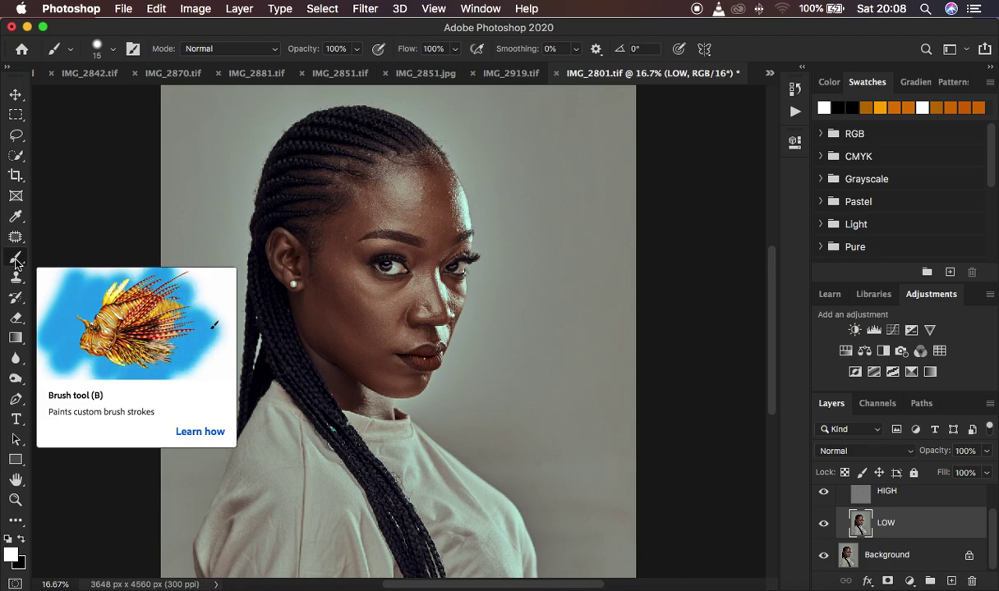
right_click(15, 260)
left_click(89, 299)
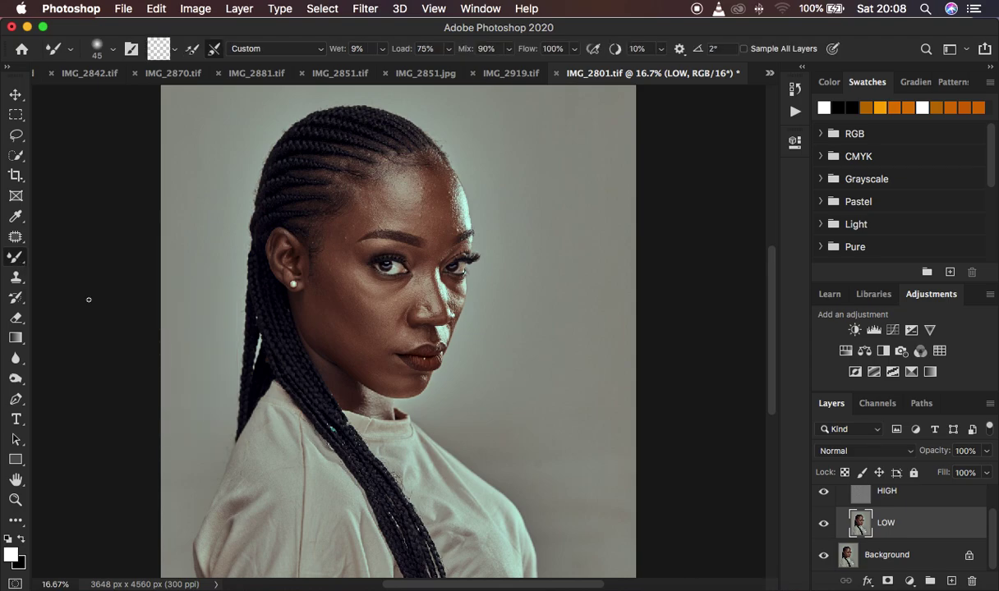
Review the Mixer Brush's preset, brush load and cleaning options
left_click(113, 49)
left_click(104, 51)
left_click(160, 47)
left_click(182, 79)
left_click(214, 48)
Try smoothing the forehead and cheek on the LOW layer with a size 300 Mixer Brush while the HIGH layer is hidden
left_click(824, 493)
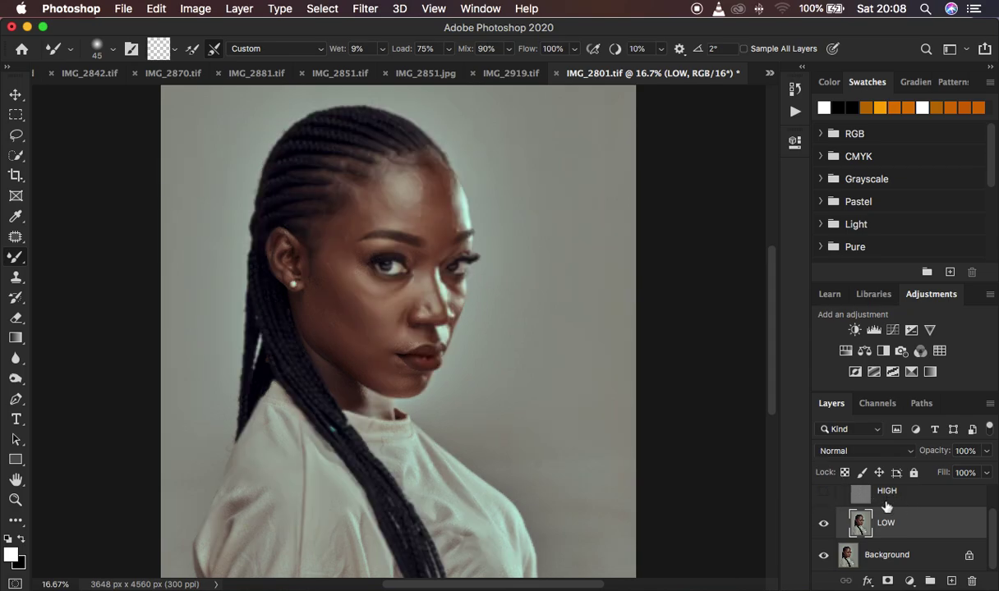
left_click(824, 491)
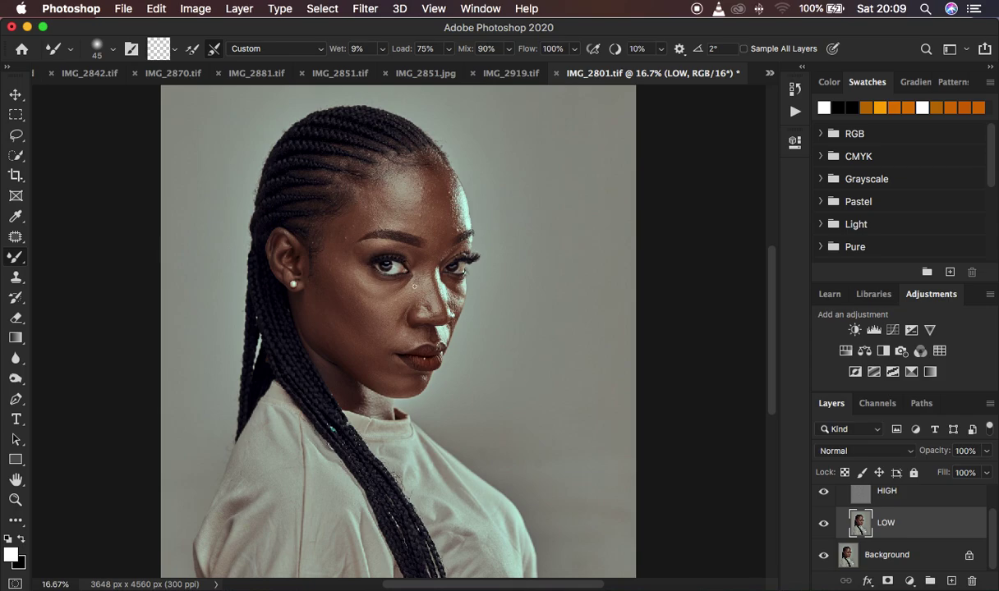
left_click(824, 496)
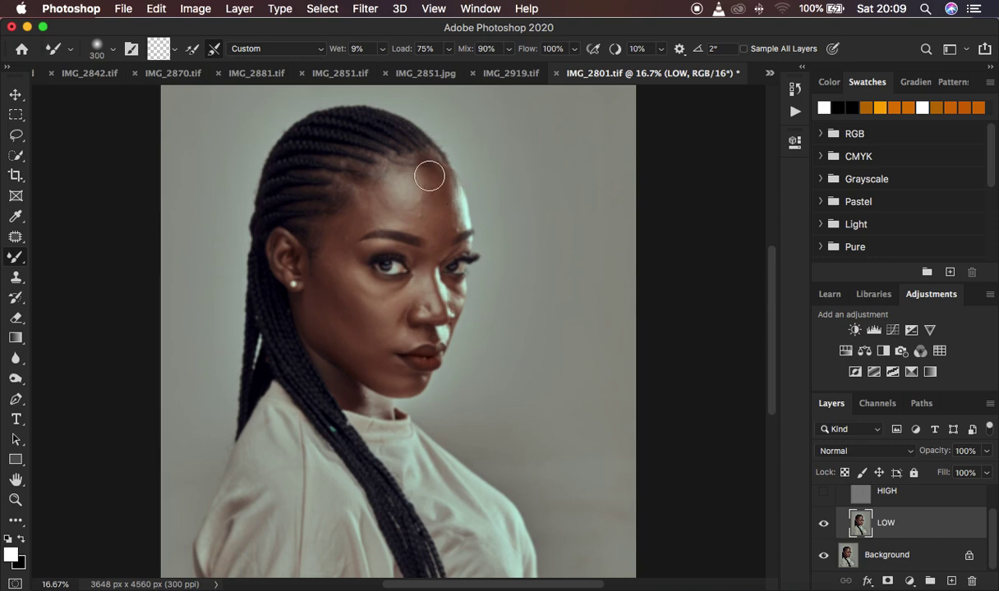
mouse_move(440, 182)
left_mouse_down()
mouse_move(423, 175)
mouse_move(438, 184)
mouse_move(433, 194)
mouse_move(439, 175)
mouse_move(439, 210)
mouse_move(449, 212)
mouse_move(428, 173)
mouse_move(397, 178)
mouse_move(403, 185)
mouse_move(409, 174)
mouse_move(393, 177)
mouse_move(375, 206)
mouse_move(344, 202)
mouse_move(398, 217)
mouse_move(430, 208)
mouse_move(405, 212)
mouse_move(428, 186)
mouse_move(441, 201)
mouse_move(345, 216)
mouse_move(330, 259)
mouse_move(339, 285)
mouse_move(362, 296)
mouse_move(328, 248)
mouse_move(350, 216)
mouse_move(337, 272)
mouse_move(374, 308)
mouse_move(318, 285)
mouse_move(328, 318)
mouse_move(352, 306)
mouse_move(351, 293)
mouse_move(349, 327)
mouse_move(334, 335)
left_mouse_up()
mouse_move(377, 178)
left_mouse_down()
mouse_move(392, 187)
mouse_move(383, 207)
mouse_move(424, 206)
mouse_move(397, 215)
mouse_move(421, 168)
mouse_move(432, 213)
left_mouse_up()
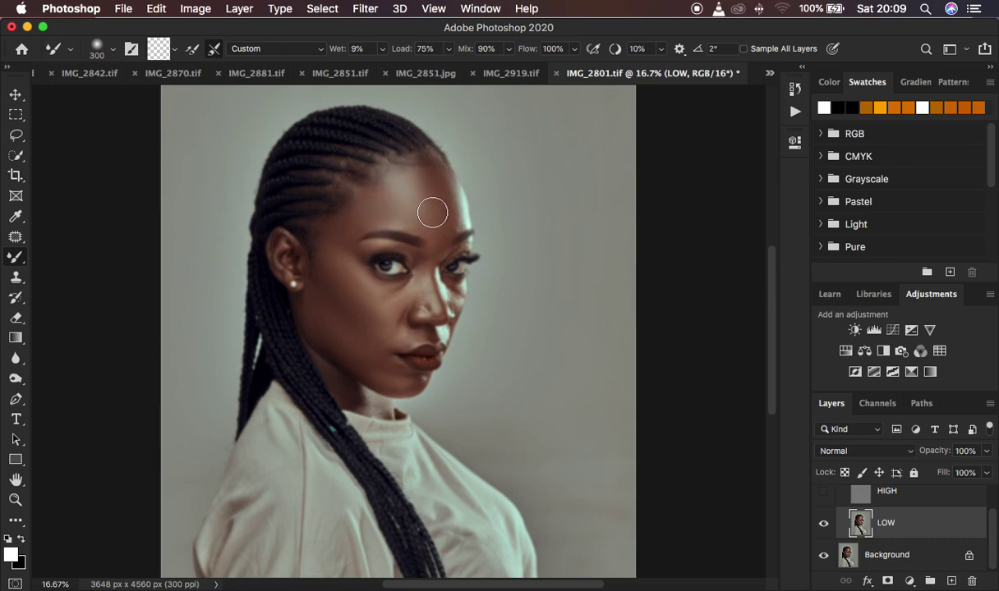
left_click(824, 495)
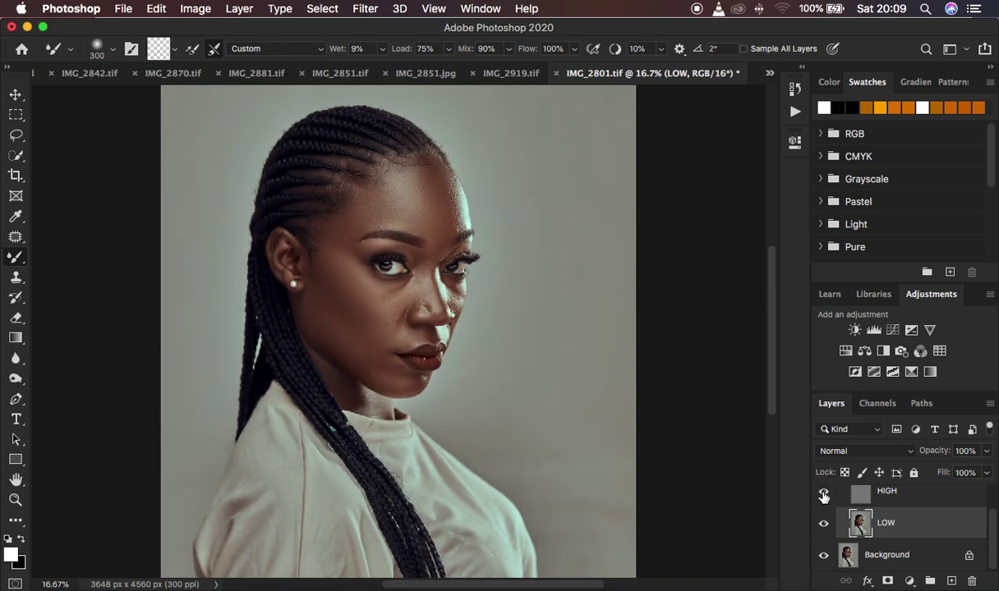
Compare the face with and without the freq sep group by switching the group's visibility repeatedly
key("super+g")
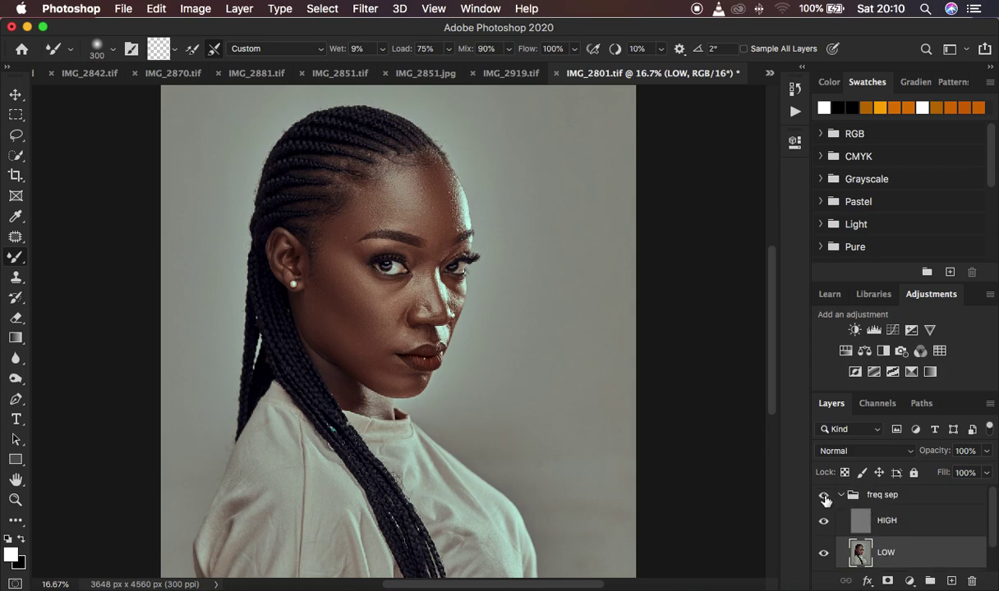
key("super+equal")
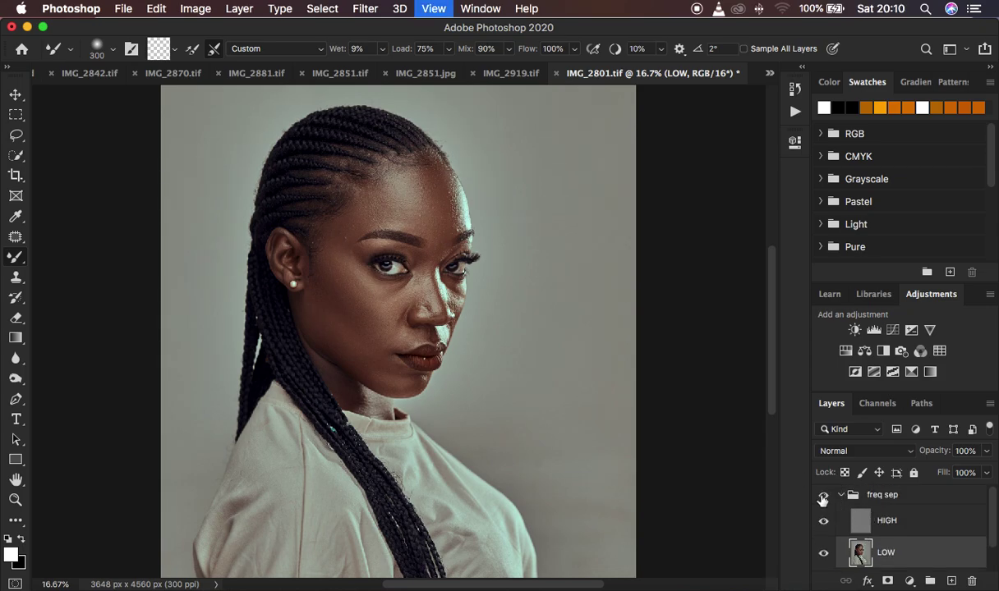
scroll(590, 356, "up", 3)
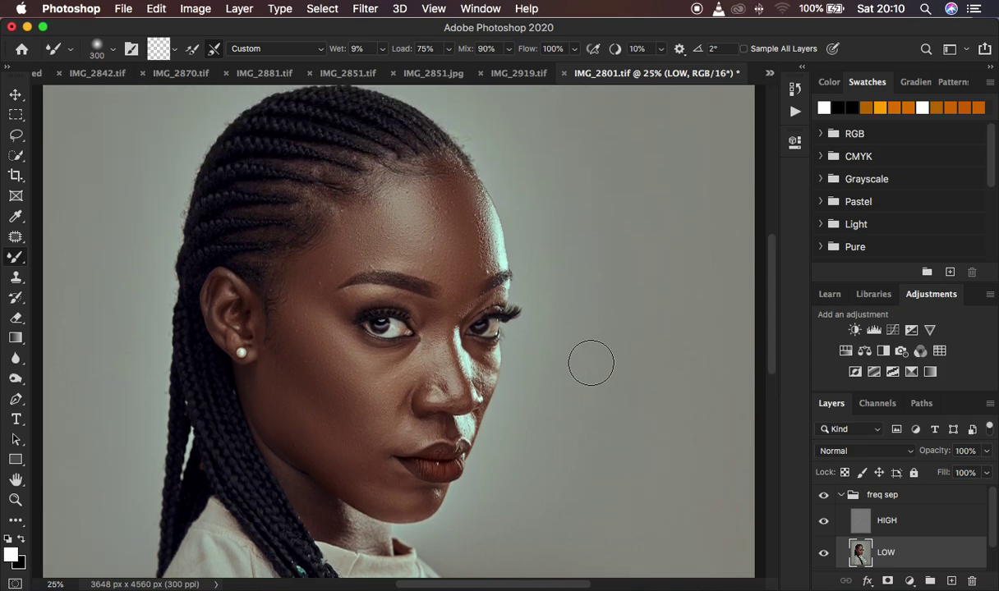
left_click(823, 497)
left_click(823, 498)
left_click(823, 498)
left_click(823, 498)
left_click(823, 498)
left_click(823, 498)
left_click(823, 498)
left_click(823, 497)
left_click(823, 498)
left_click(823, 498)
left_click(823, 498)
left_click(823, 498)
scroll(359, 319, "down", 5)
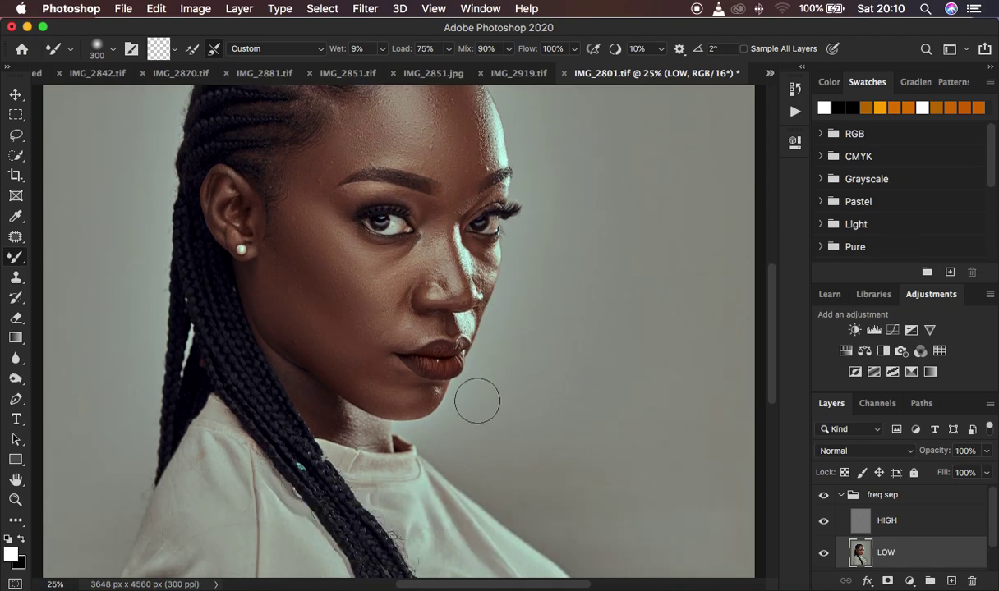
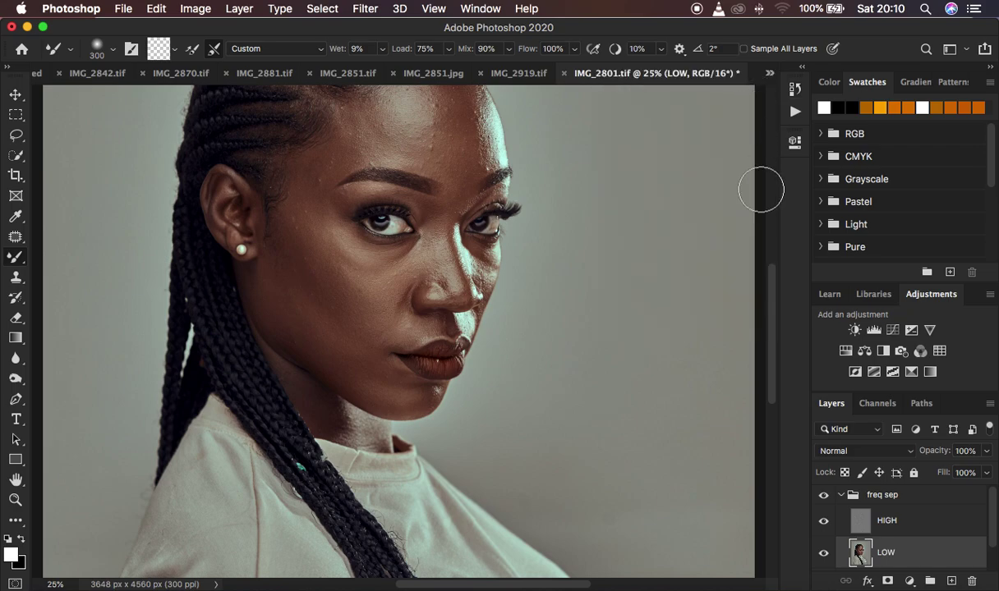
Draw a Lasso selection with a 22 px feather around the forehead skin, from the hairline down to the eyebrows
key("super+0")
key("super+minus")
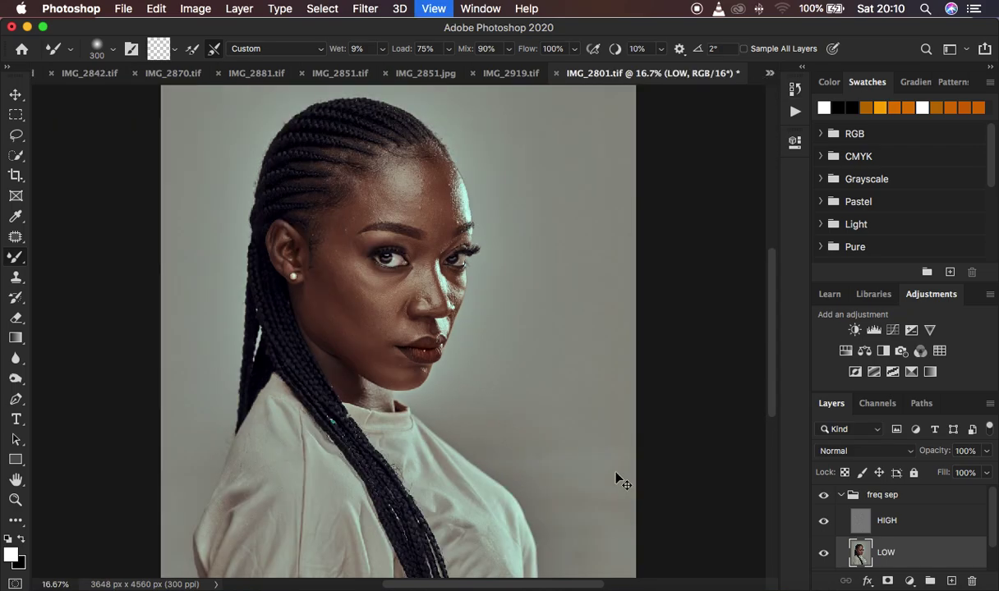
key("super+minus")
key("super+plus")
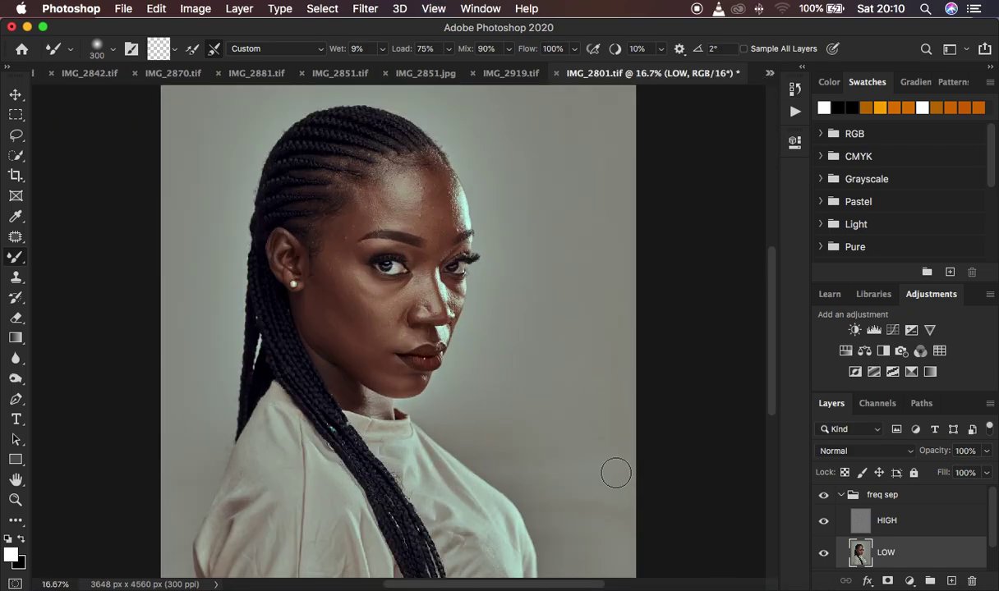
left_click(15, 134)
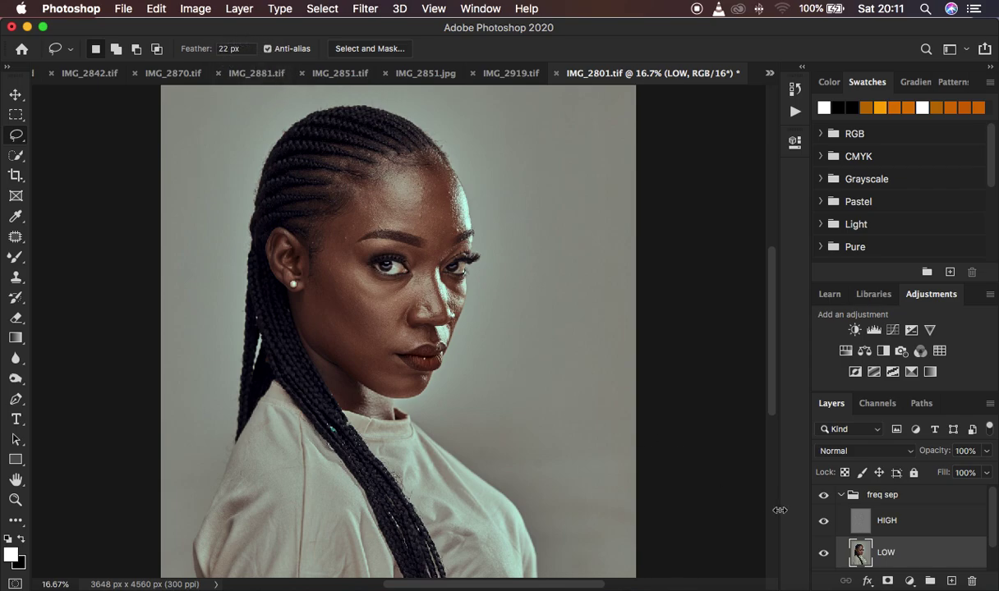
key("super+plus")
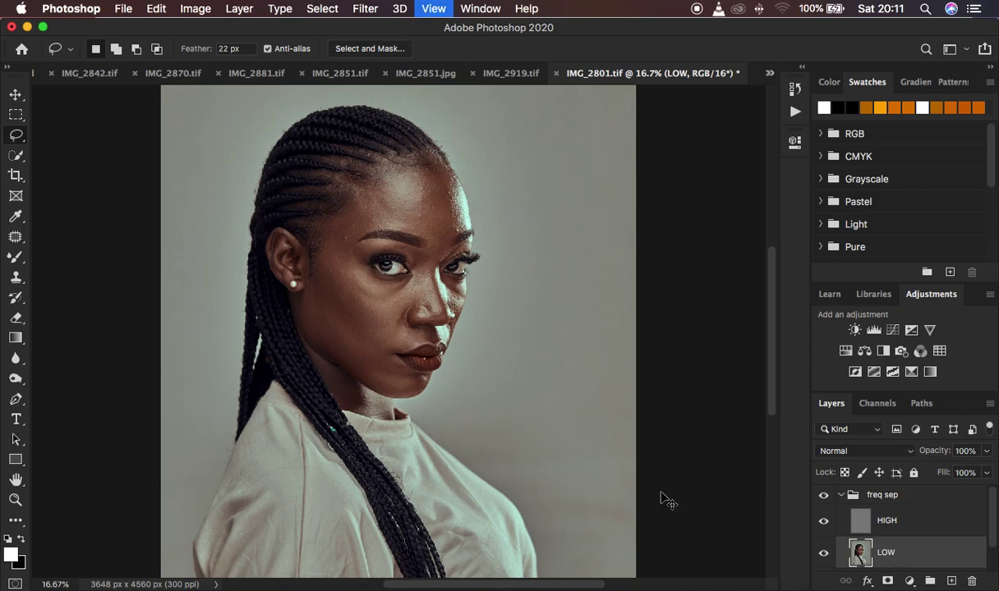
scroll(603, 330, "up", 3)
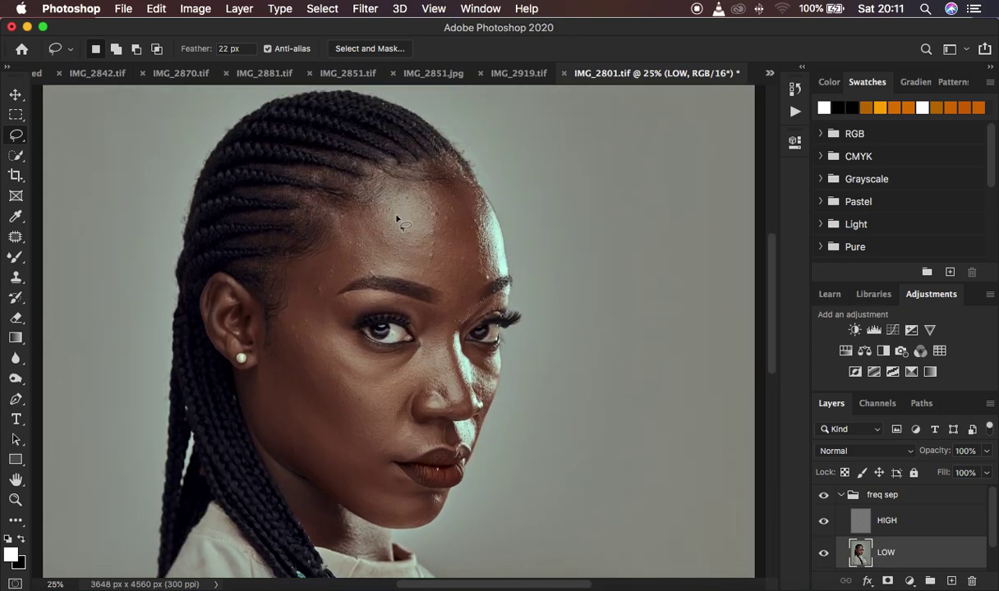
mouse_move(346, 206)
left_mouse_down()
mouse_move(436, 184)
mouse_move(469, 191)
mouse_move(491, 230)
mouse_move(495, 273)
mouse_move(451, 295)
mouse_move(361, 276)
mouse_move(314, 301)
mouse_move(297, 287)
mouse_move(304, 261)
mouse_move(359, 205)
left_mouse_up()
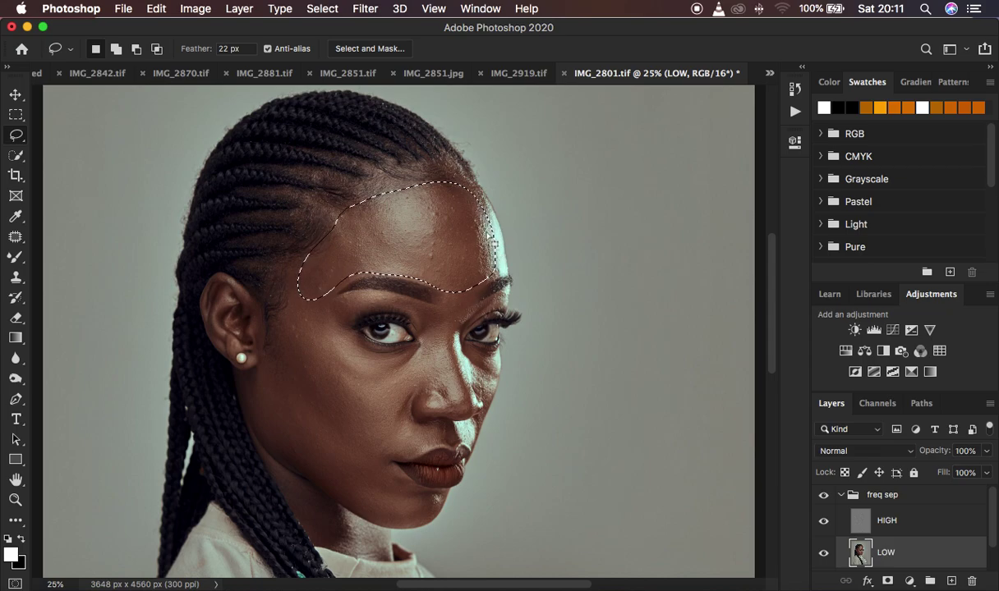
Apply a Gaussian Blur with a 21.9 pixel radius to the forehead selection on the LOW layer and clear the selection
left_click(355, 12)
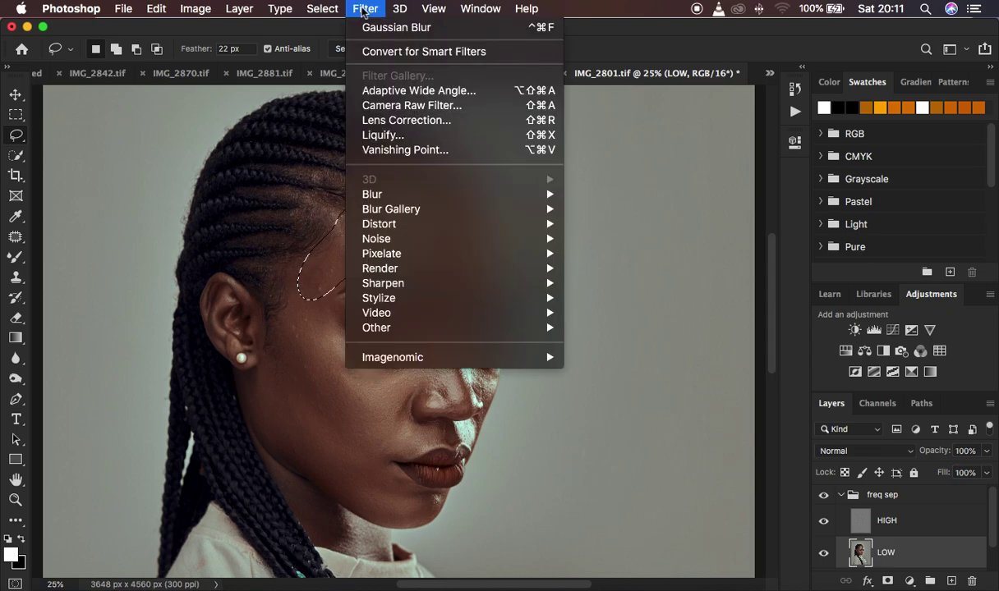
mouse_move(412, 194)
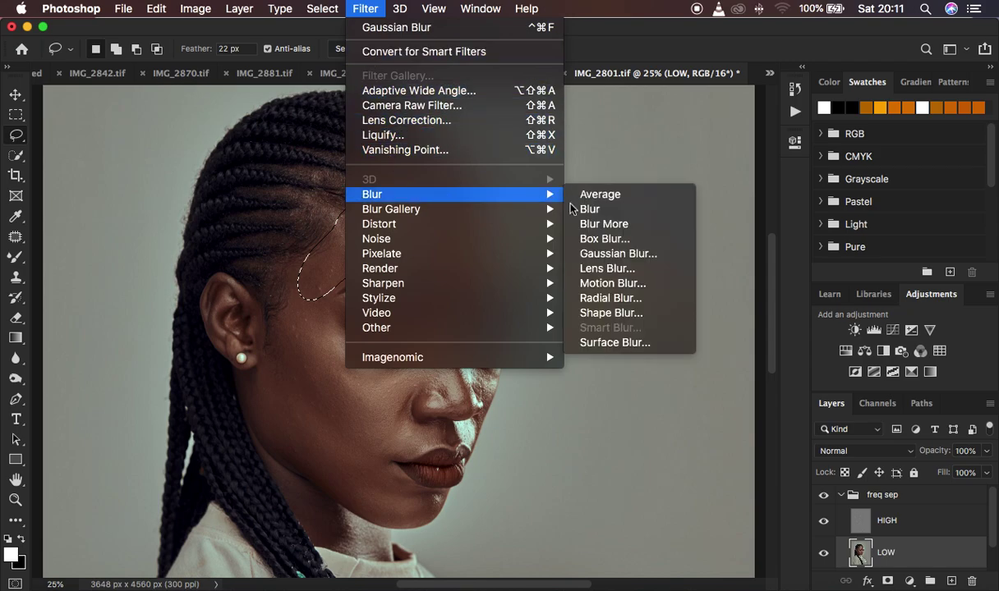
left_click(640, 257)
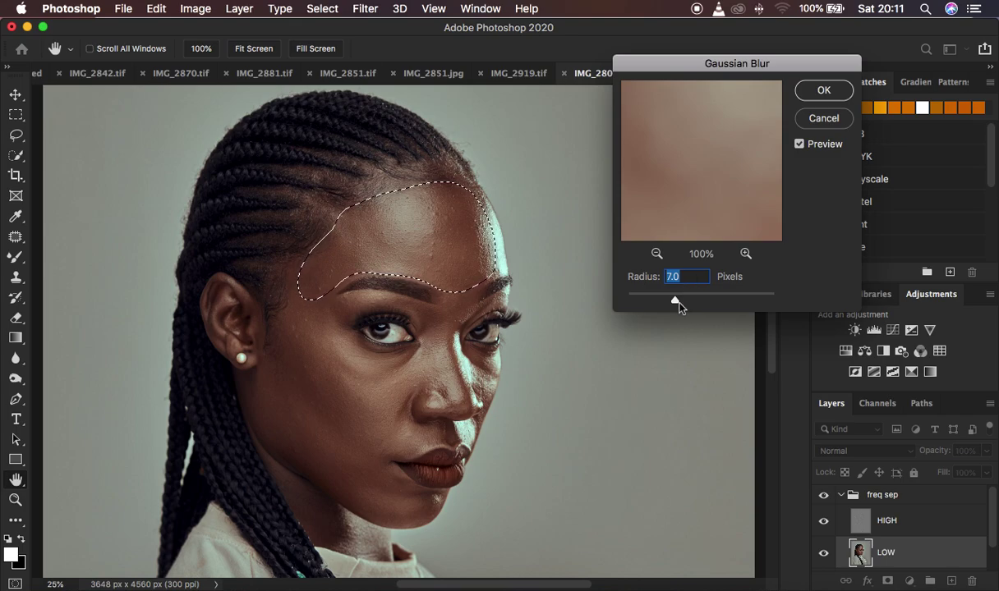
left_click_drag(671, 302, 693, 302)
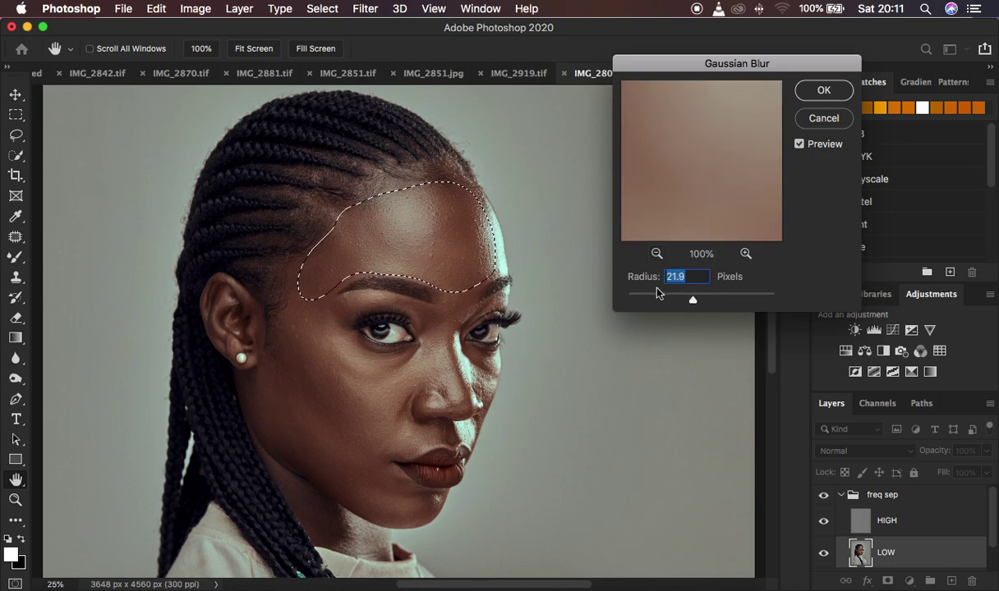
left_click(462, 243)
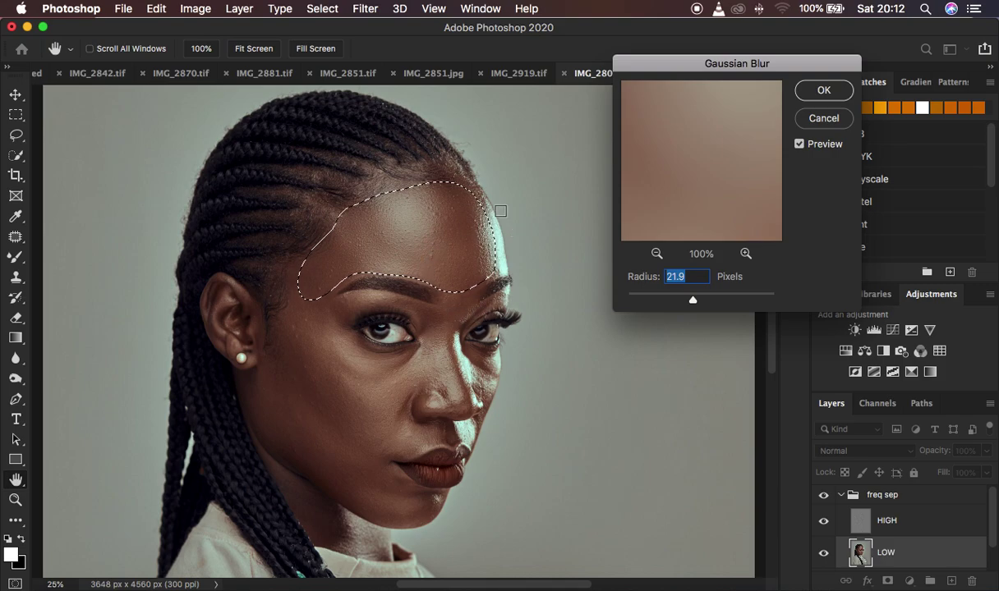
key("super+minus")
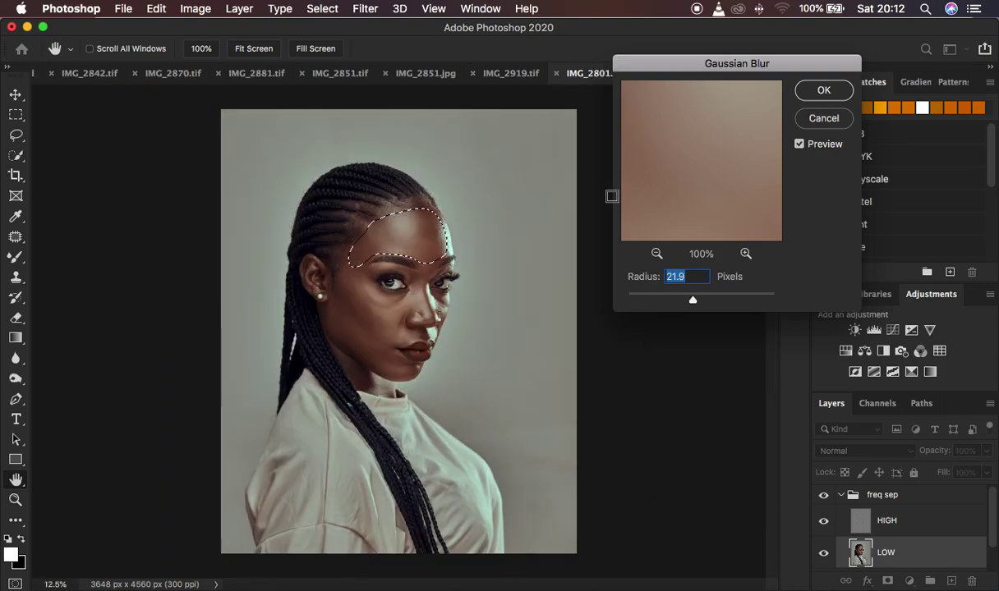
left_click(820, 95)
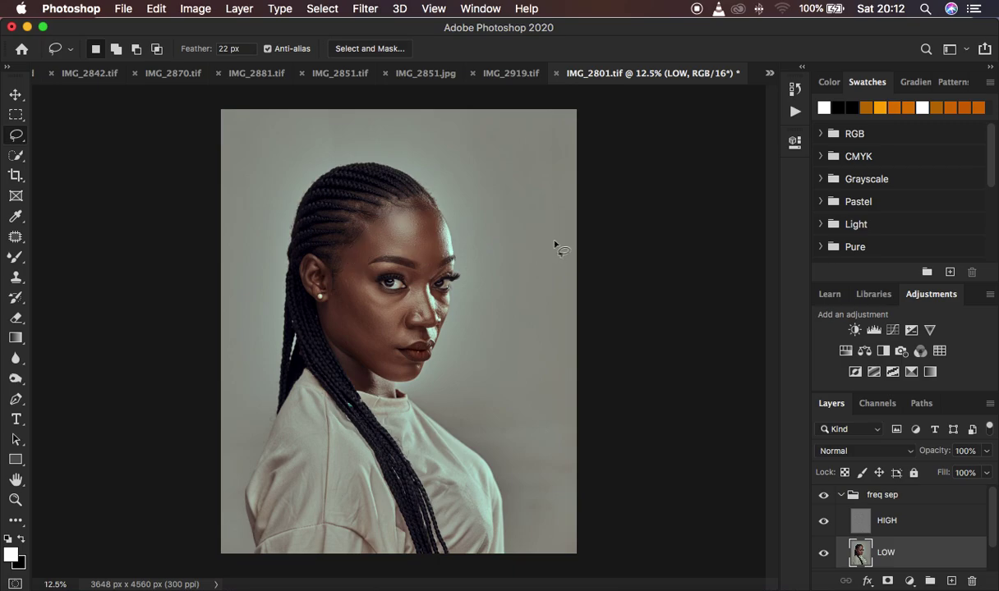
Draw a Lasso selection around the strip of skin from the temple beside the eye down to the upper cheek
key("super+equal")
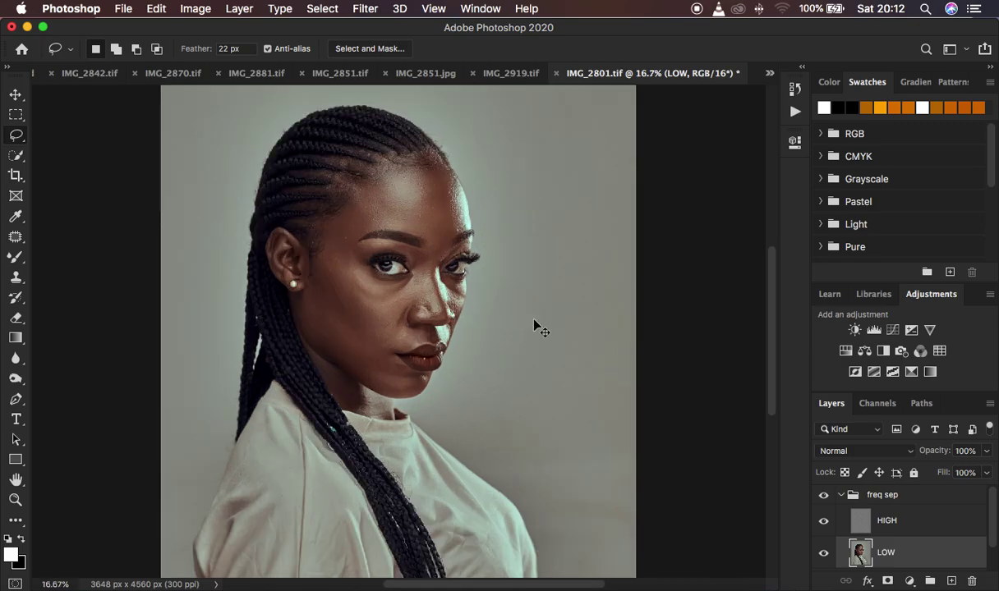
key("super+equal")
scroll(534, 324, "up", 3)
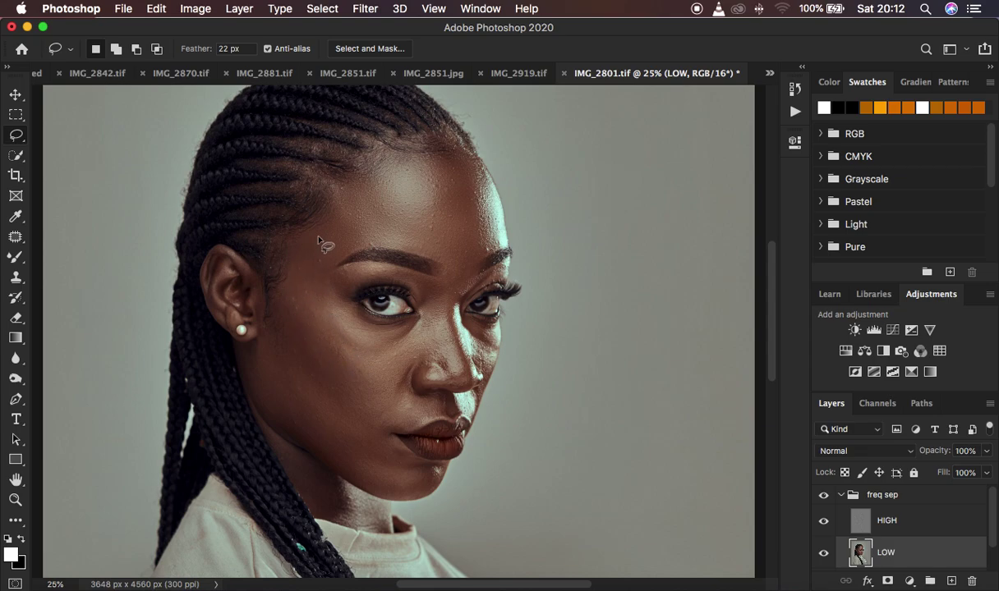
mouse_move(322, 232)
left_mouse_down()
mouse_move(285, 277)
mouse_move(326, 364)
mouse_move(374, 380)
mouse_move(328, 294)
mouse_move(317, 234)
left_mouse_up()
Apply a Gaussian Blur with a 21 pixel radius to the temple and upper cheek selection, and clear the selection
left_click(362, 11)
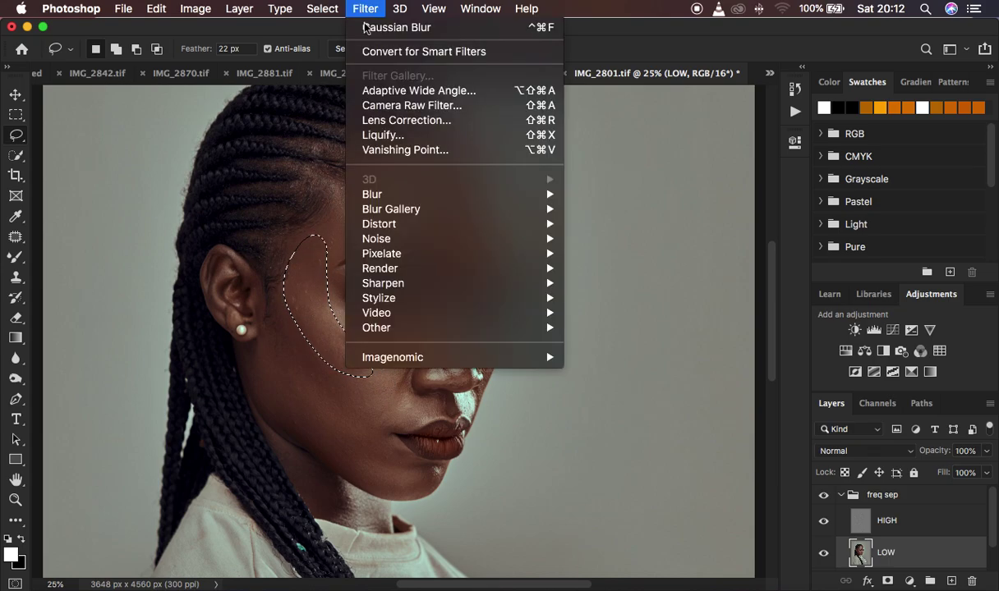
mouse_move(572, 195)
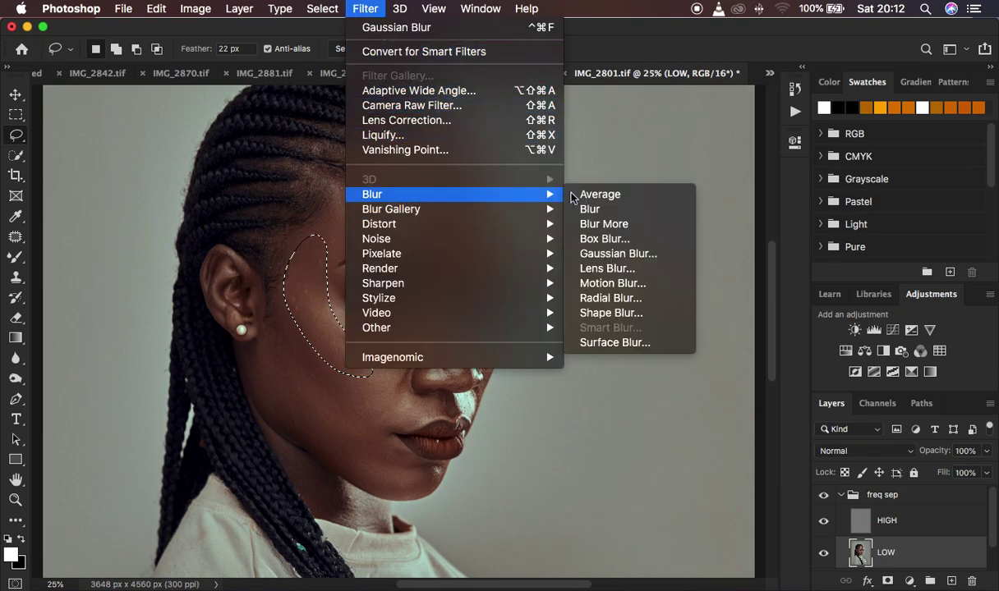
left_click(633, 253)
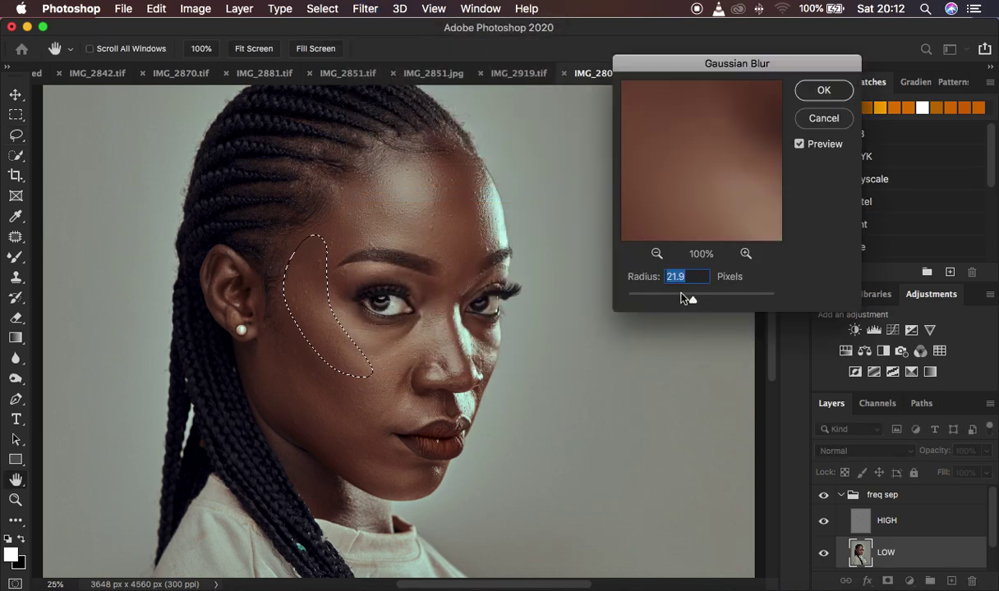
type("7")
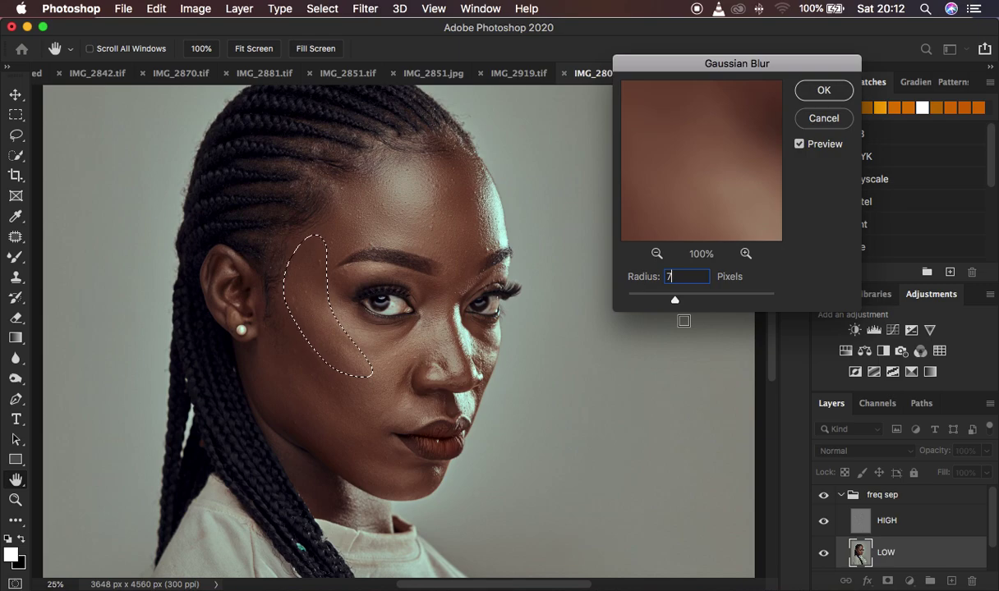
key("BackSpace")
type("21")
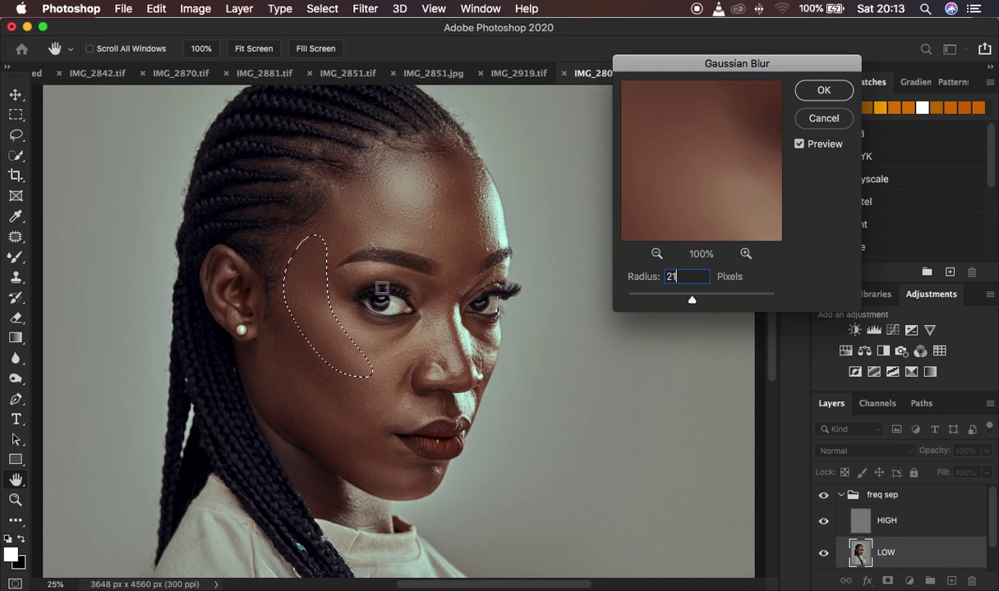
left_click(823, 90)
key("l")
left_click(580, 294)
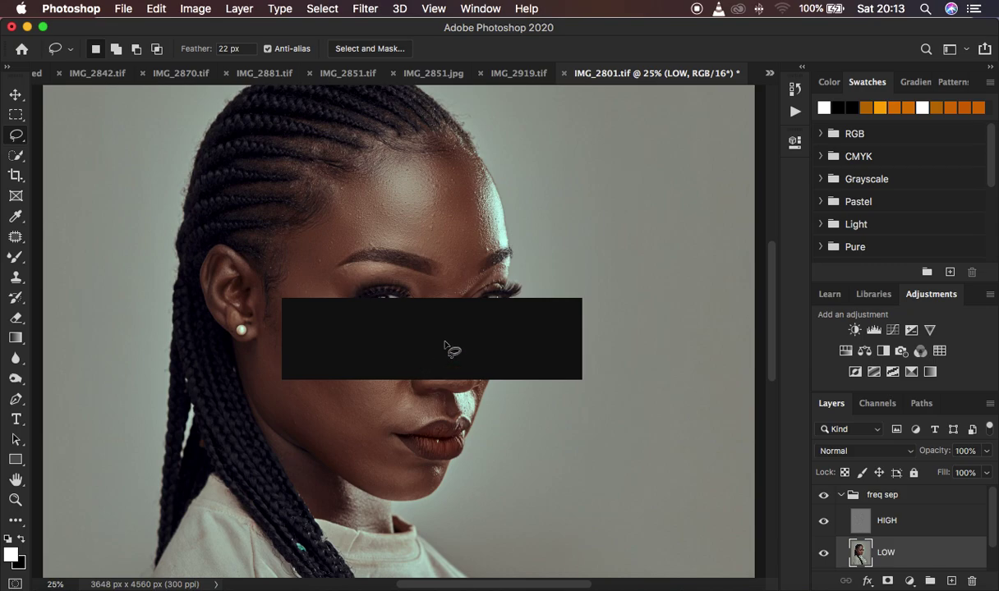
Lasso the lower cheek between the ear and mouth, reapply the last Gaussian Blur to it and deselect
scroll(446, 349, "down", 1)
scroll(447, 347, "up", 1)
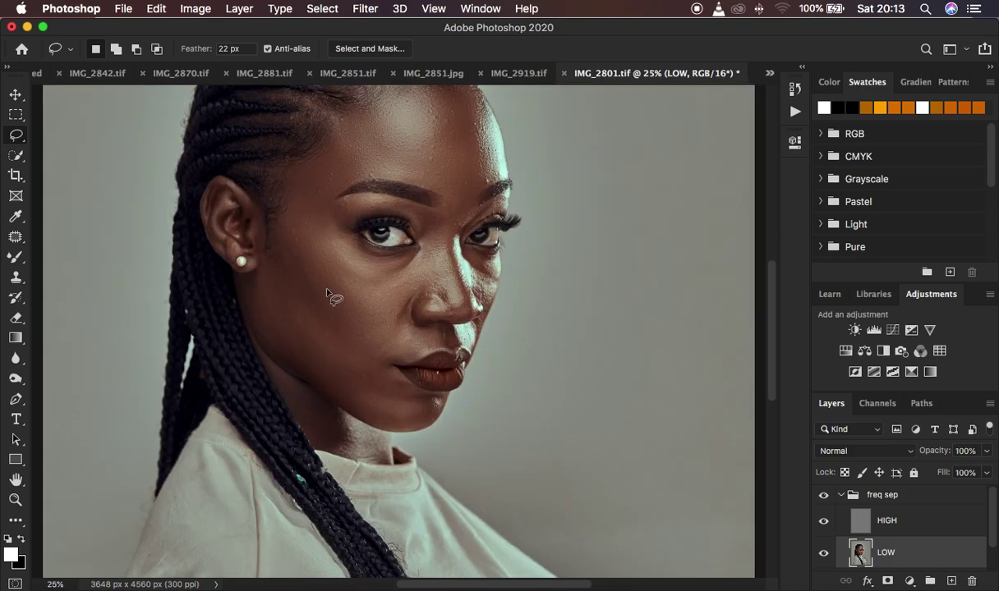
mouse_move(286, 222)
left_mouse_down()
mouse_move(362, 333)
mouse_move(303, 350)
mouse_move(285, 246)
left_mouse_up()
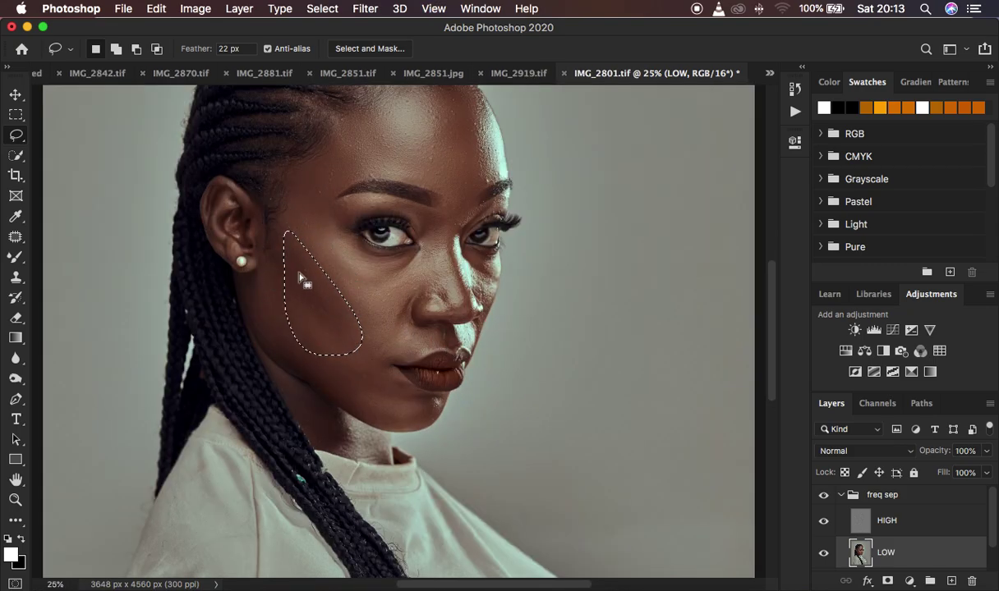
right_click(316, 296)
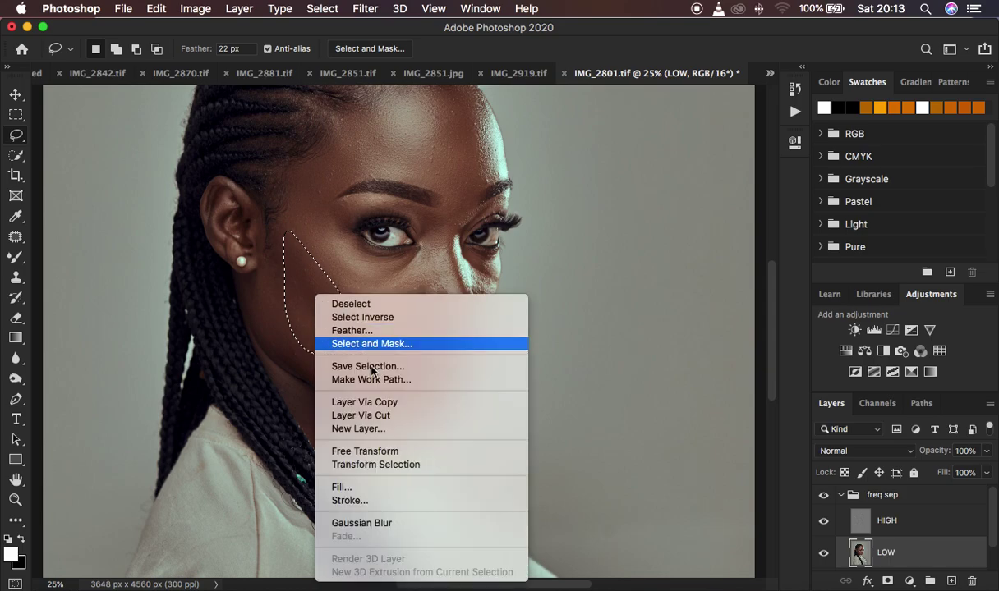
left_click(393, 523)
key("super+d")
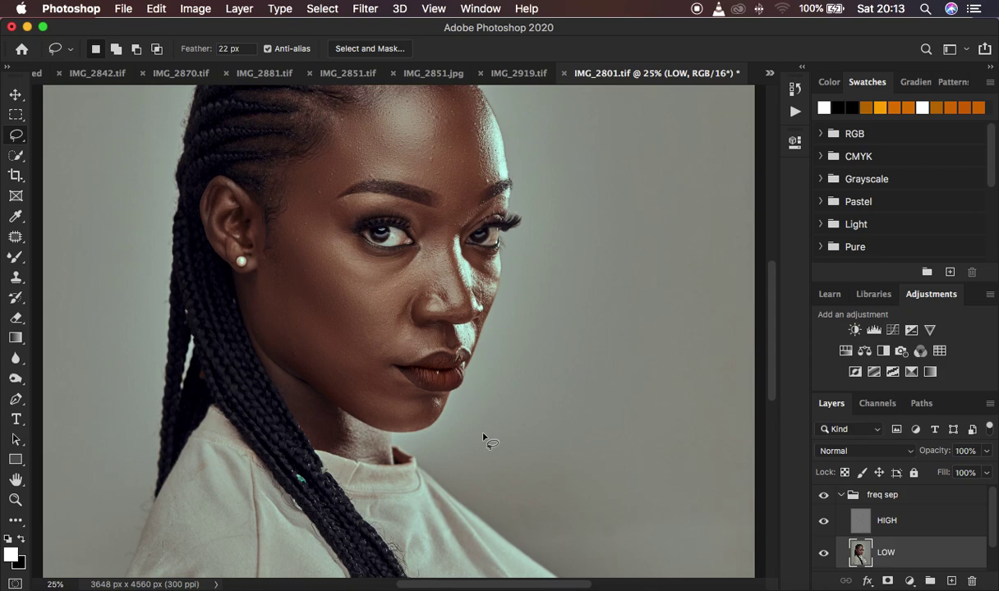
key("super+minus")
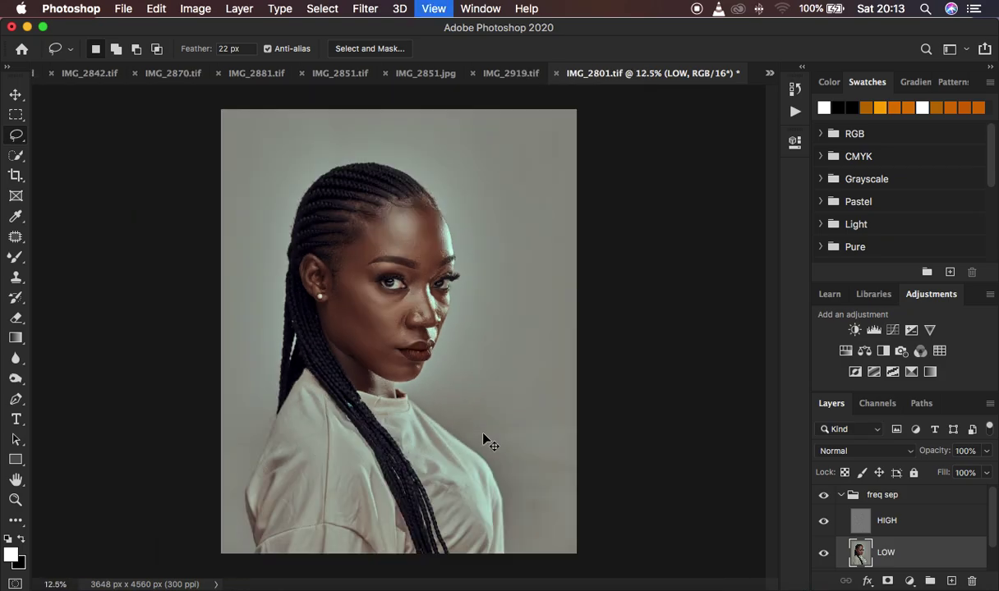